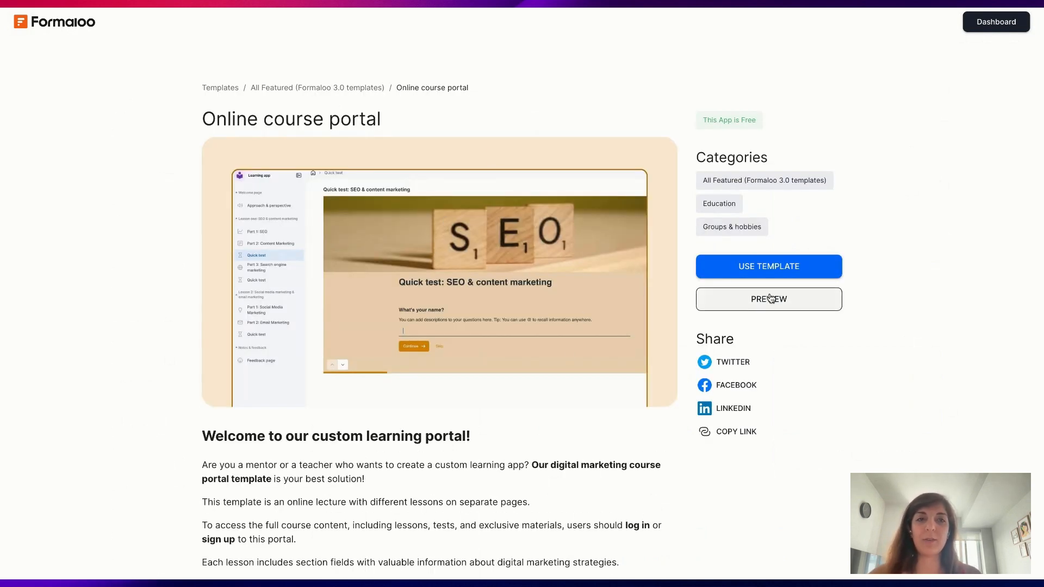
Step: Create an app from the Online course portal template and open its Part 1: SEO page in edit mode
{"action": "left_click", "coordinate": [763, 267]}
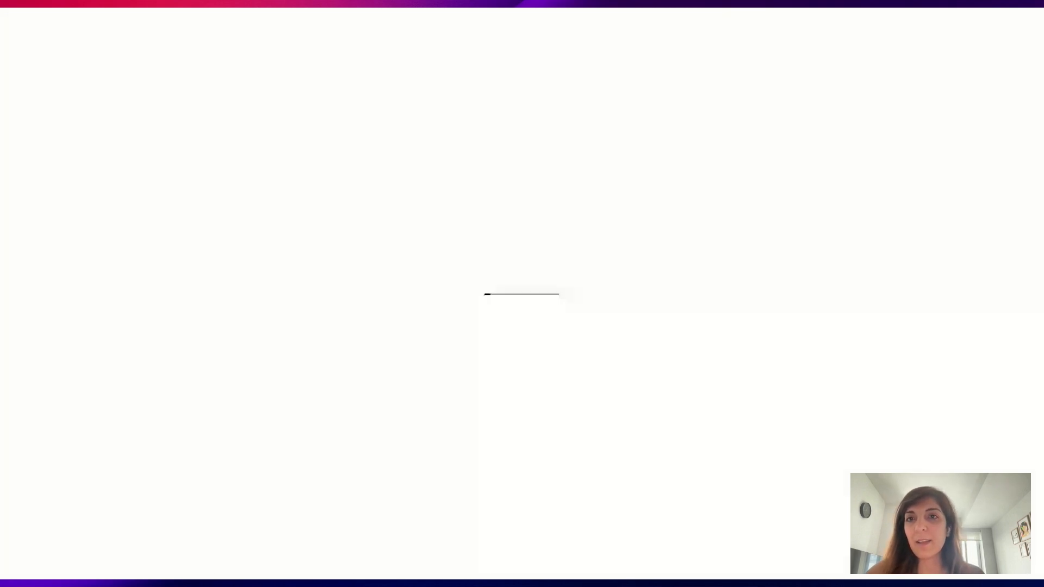
{"action": "left_click", "coordinate": [490, 101]}
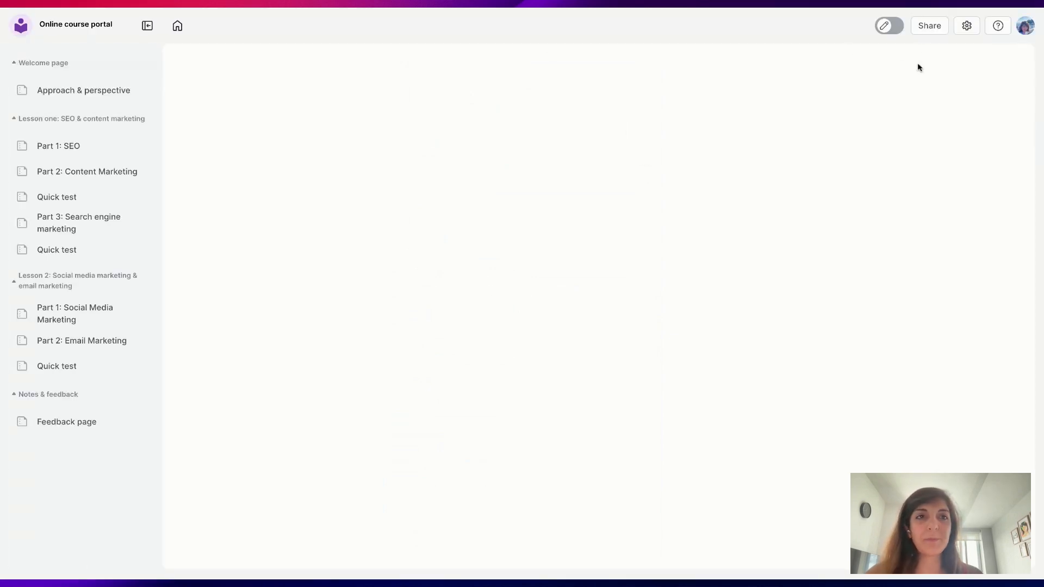
{"action": "left_click", "coordinate": [893, 26]}
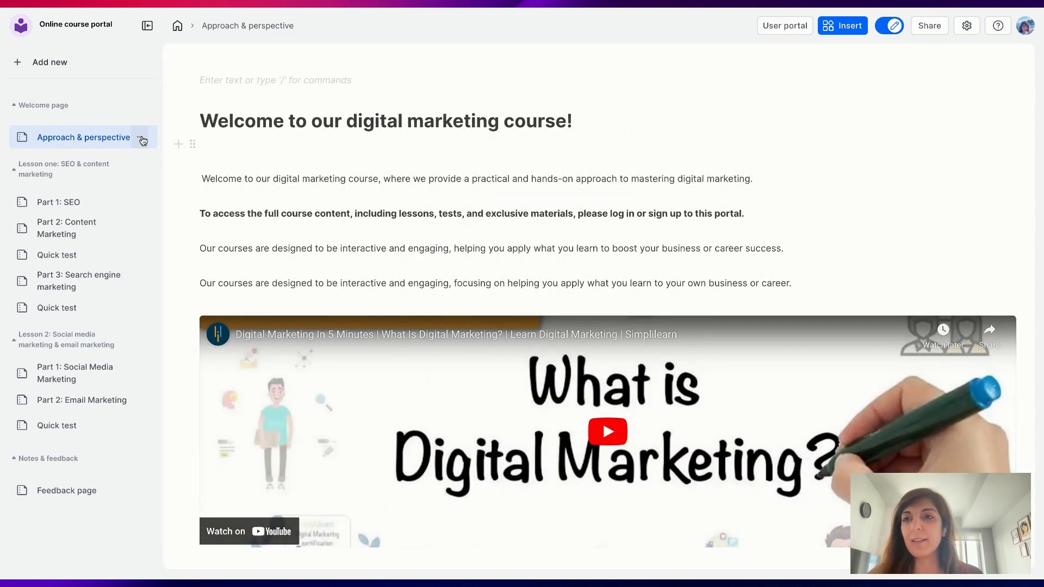
{"action": "left_click", "coordinate": [81, 202]}
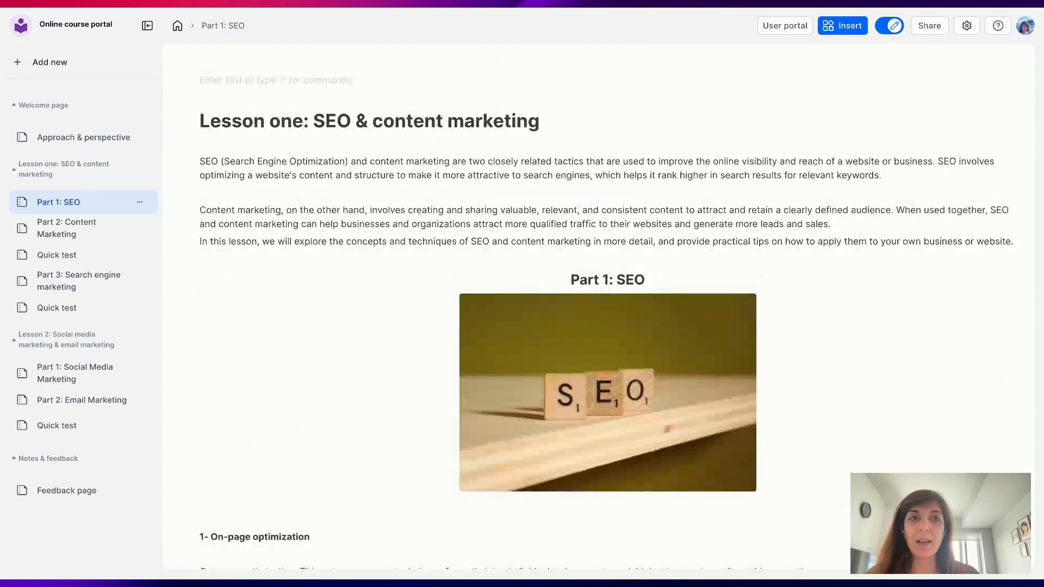
Step: Enable Public View for the app in the app settings and return to the main settings list
{"action": "left_click", "coordinate": [967, 26]}
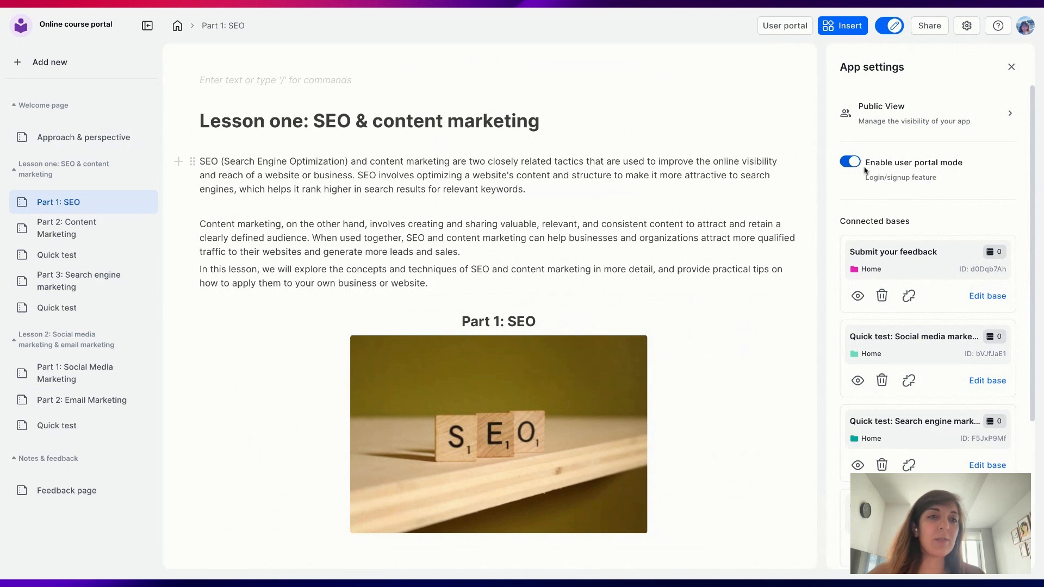
{"action": "left_click", "coordinate": [907, 118]}
{"action": "left_click", "coordinate": [851, 112]}
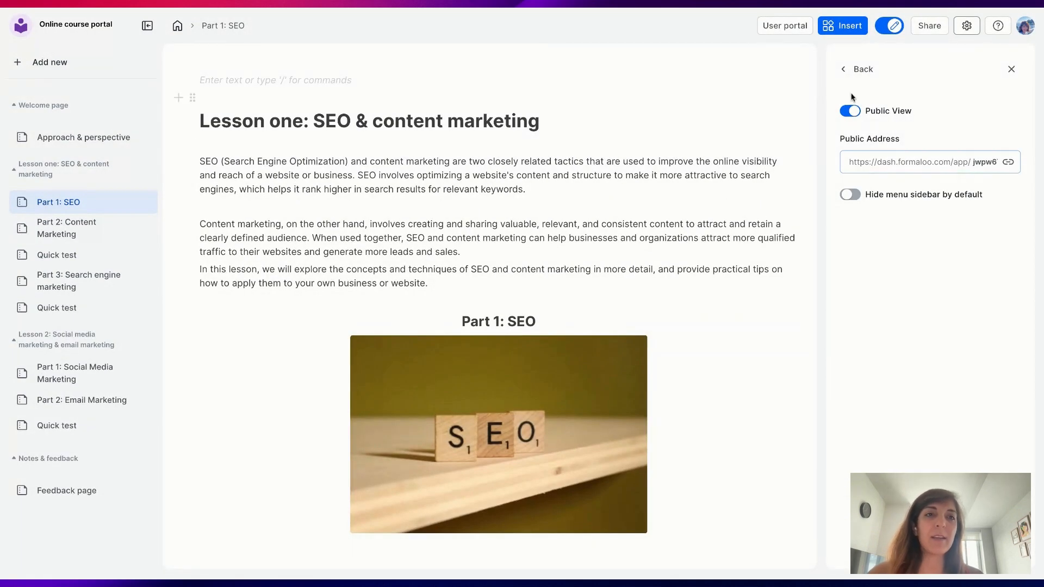
{"action": "left_click", "coordinate": [853, 71]}
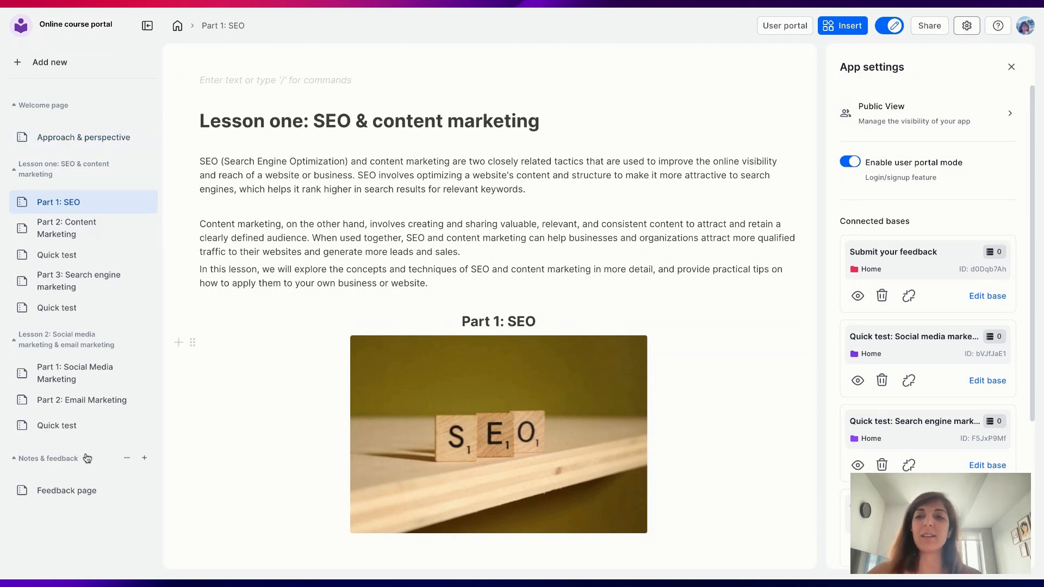
Step: Review the app's sharing options, including the share URL, the custom domain field and access management
{"action": "left_click", "coordinate": [931, 27]}
{"action": "left_click", "coordinate": [756, 79]}
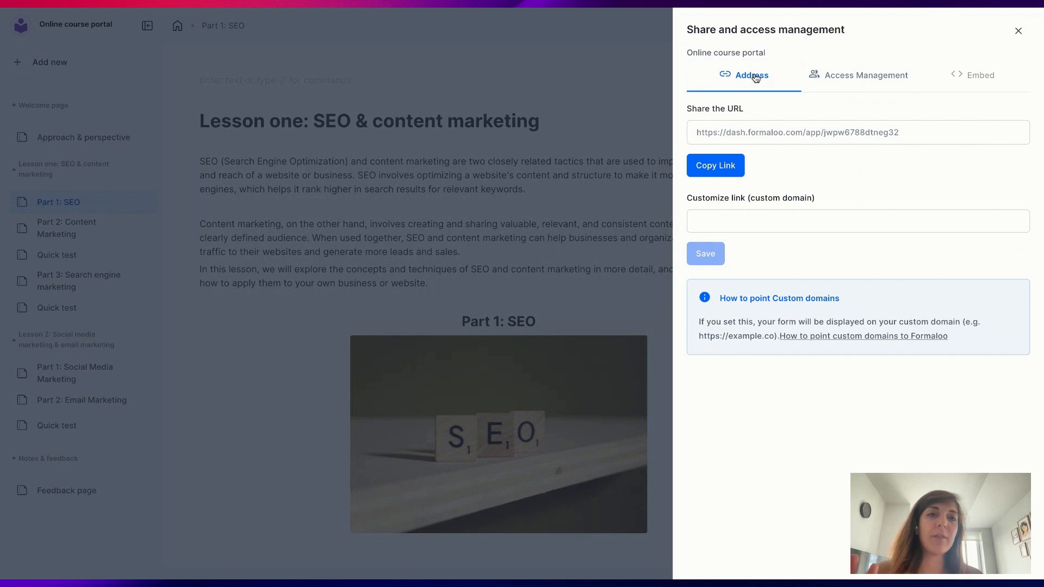
{"action": "key", "text": "Escape"}
{"action": "left_click", "coordinate": [932, 25]}
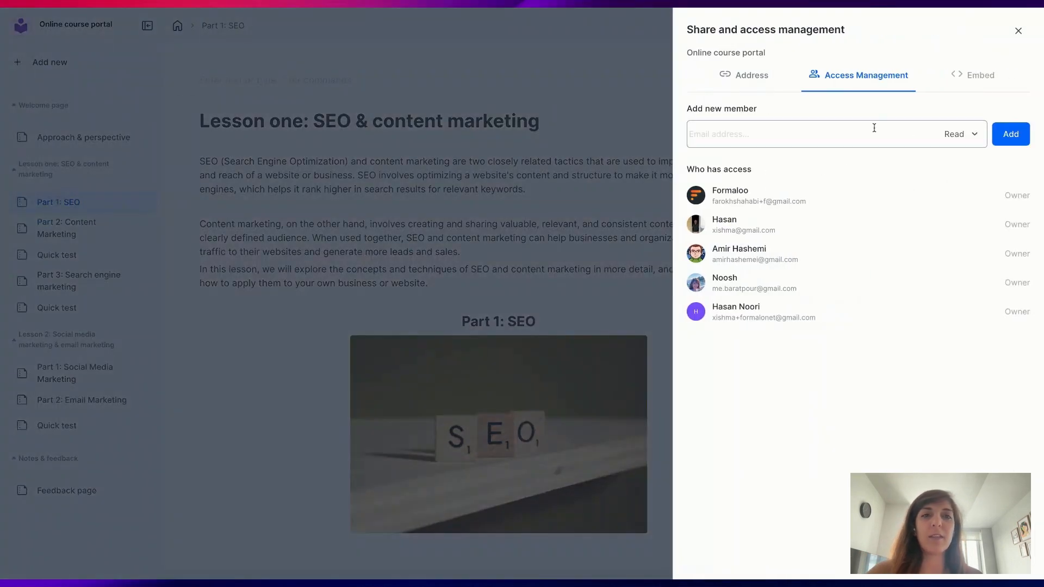
{"action": "left_click", "coordinate": [756, 76]}
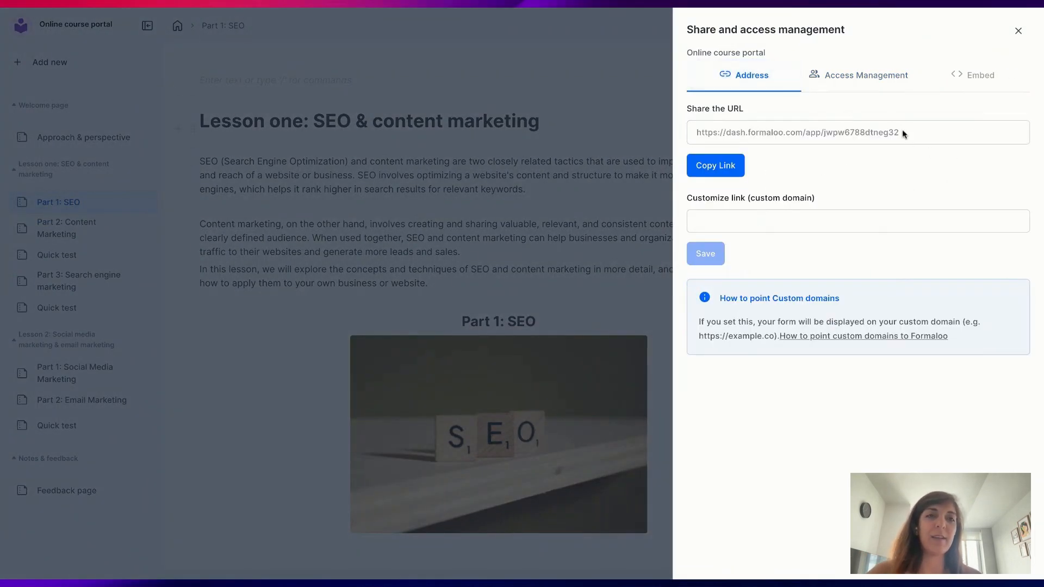
{"action": "left_click", "coordinate": [722, 222]}
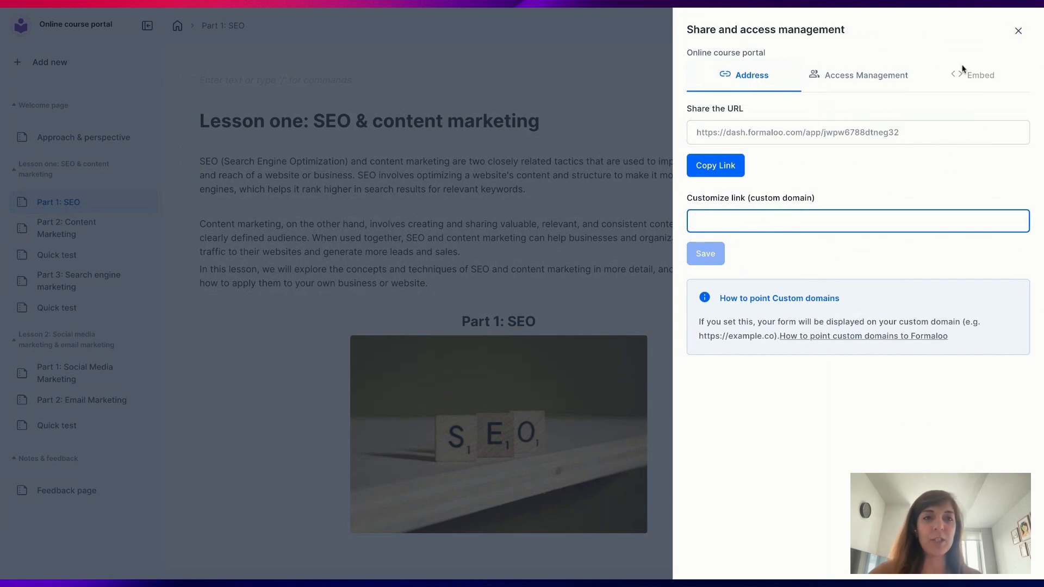
{"action": "left_click", "coordinate": [1020, 33]}
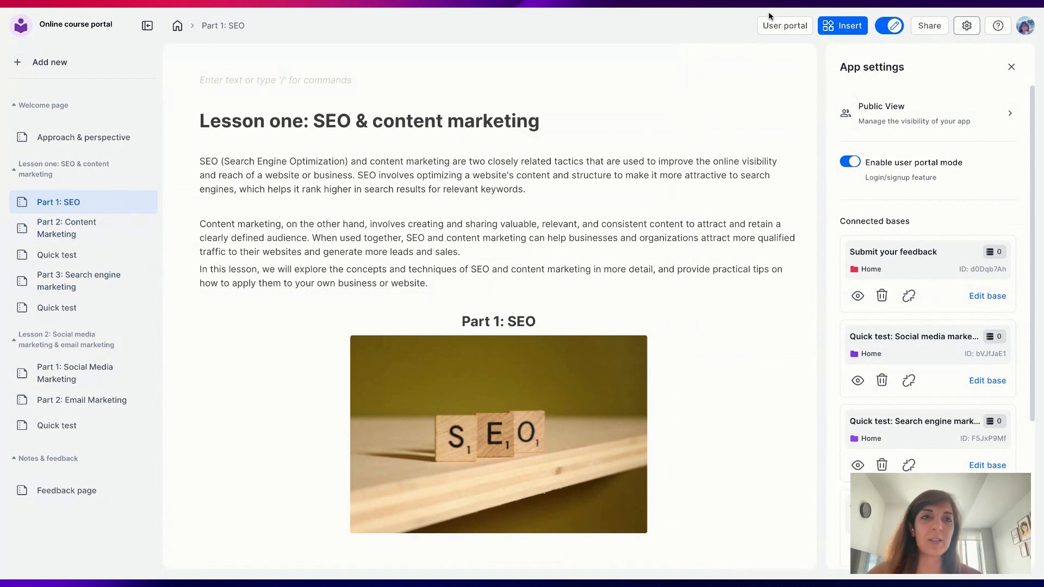
Step: Start the user portal setup wizard and connect a new user base to the app
{"action": "left_click", "coordinate": [792, 33]}
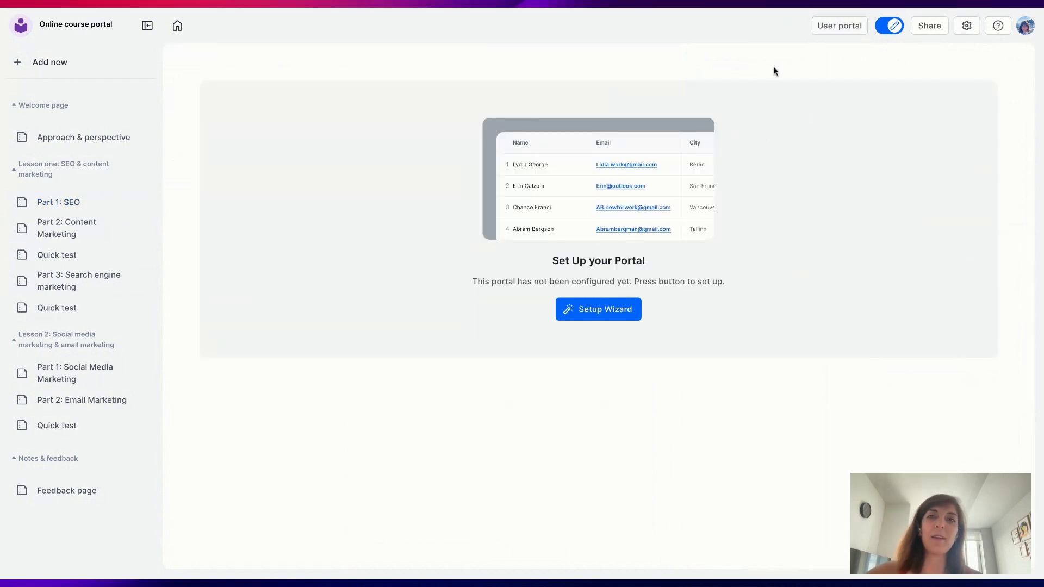
{"action": "left_click", "coordinate": [606, 309]}
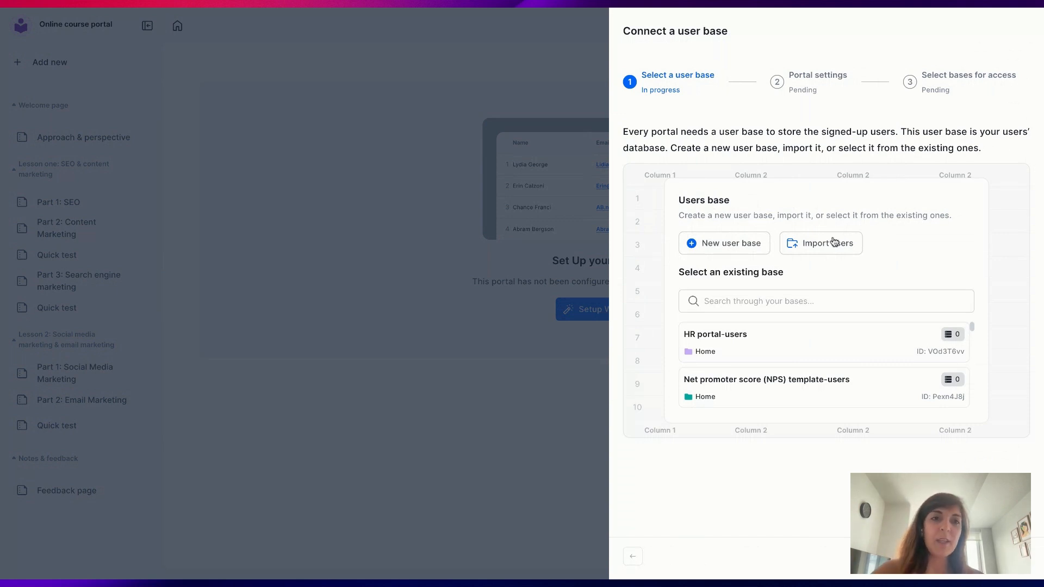
{"action": "left_click", "coordinate": [731, 244]}
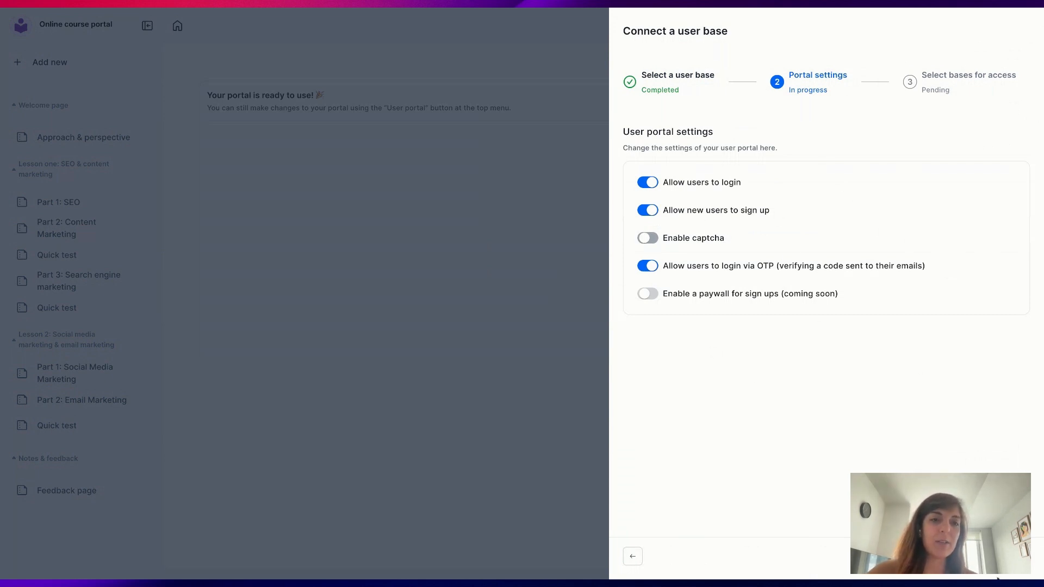
Step: Accept the default portal settings and enable portal access for the Submit your feedback base, closing the setup
{"action": "left_click", "coordinate": [1007, 556]}
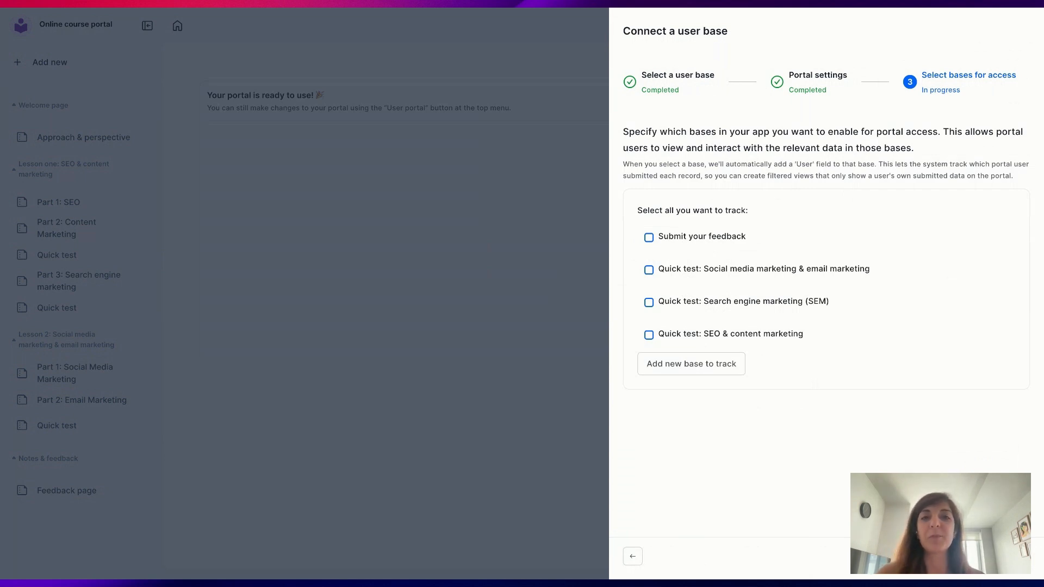
{"action": "left_click", "coordinate": [649, 237]}
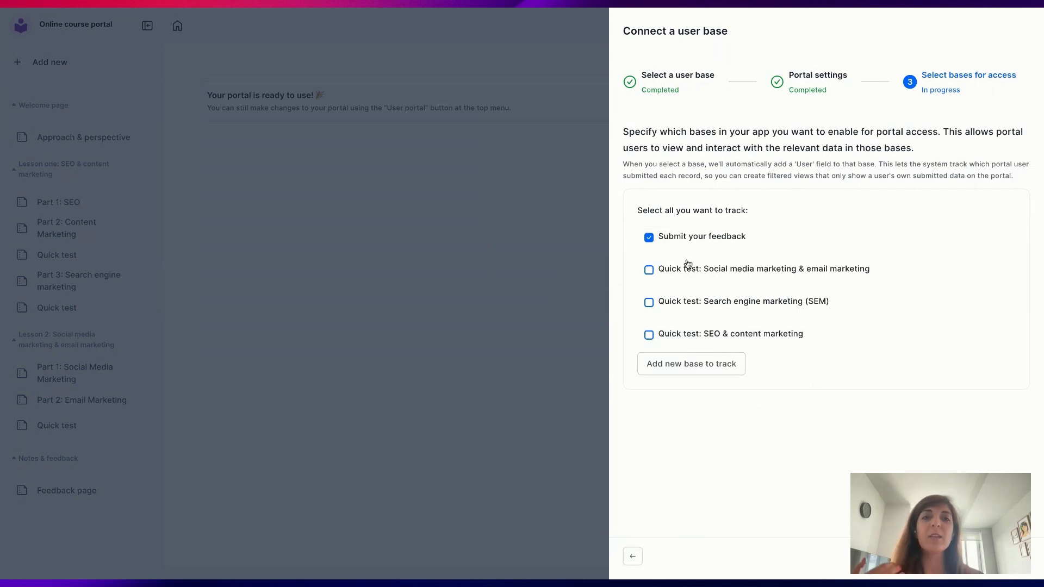
{"action": "left_click", "coordinate": [326, 294]}
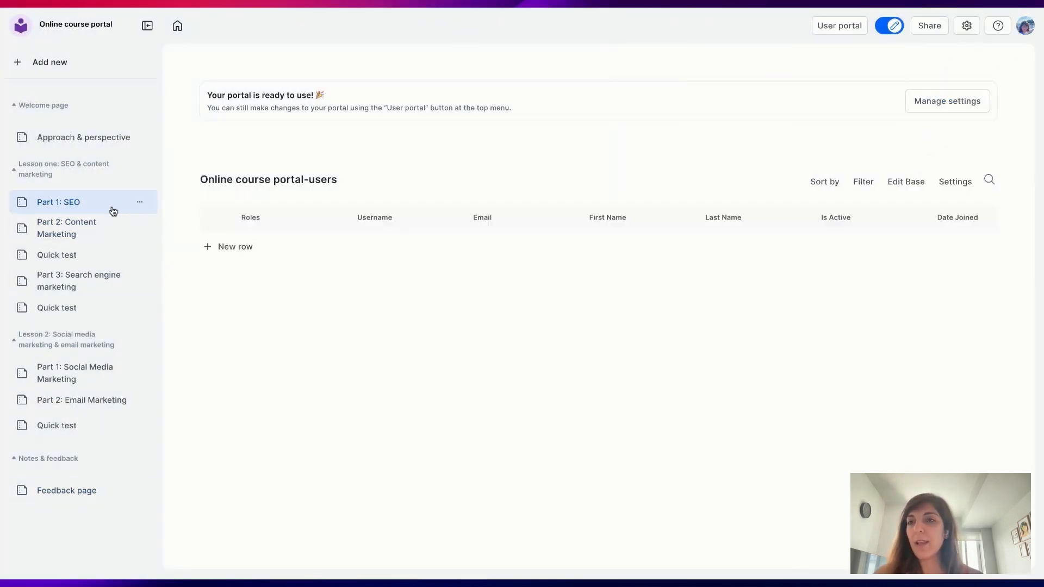
Step: Restrict the Part 1: SEO page's access level to Logged in users and save it
{"action": "left_click", "coordinate": [86, 203]}
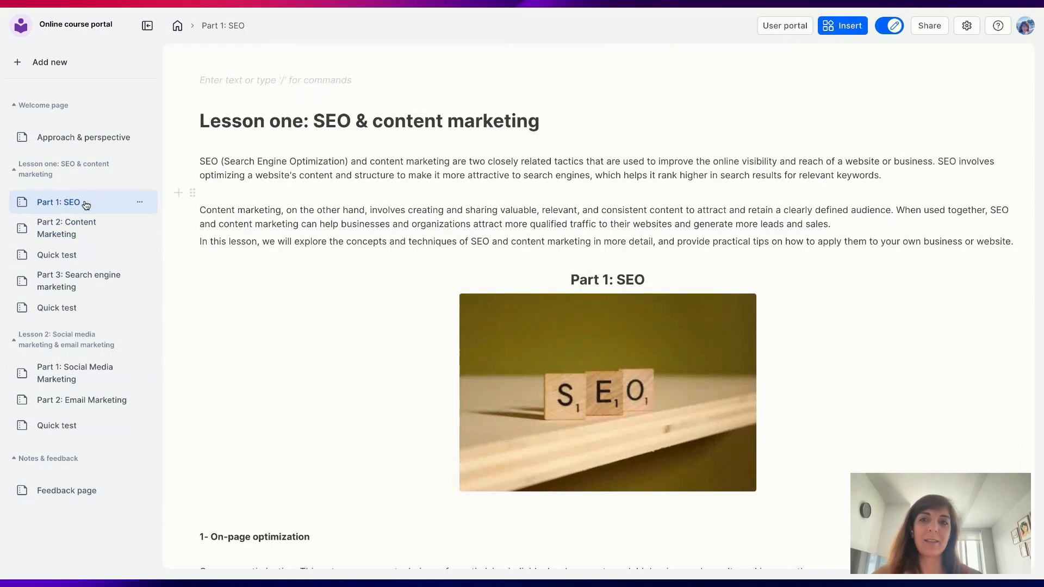
{"action": "left_click", "coordinate": [140, 202]}
{"action": "left_click", "coordinate": [171, 269]}
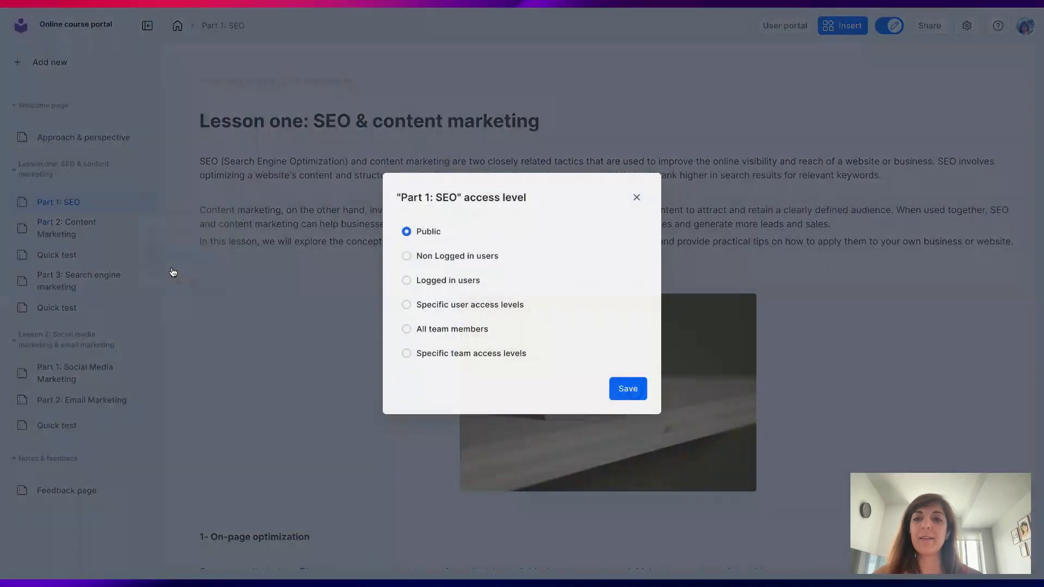
{"action": "left_click", "coordinate": [440, 281]}
{"action": "left_click", "coordinate": [628, 389]}
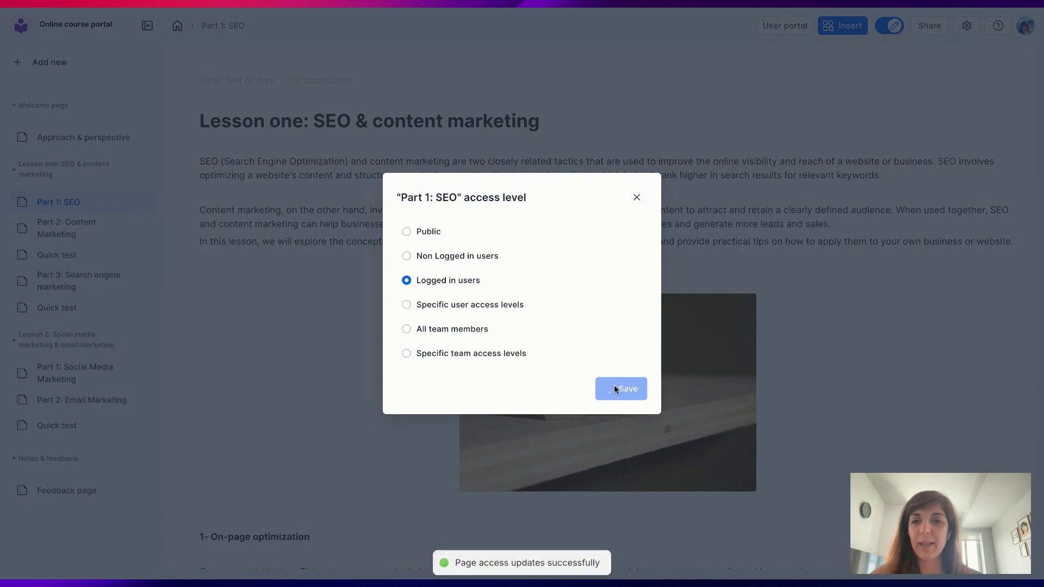
{"action": "left_click", "coordinate": [200, 292]}
Step: Restrict the Part 2: Content Marketing page's access level to Logged in users and save it
{"action": "left_click", "coordinate": [143, 235]}
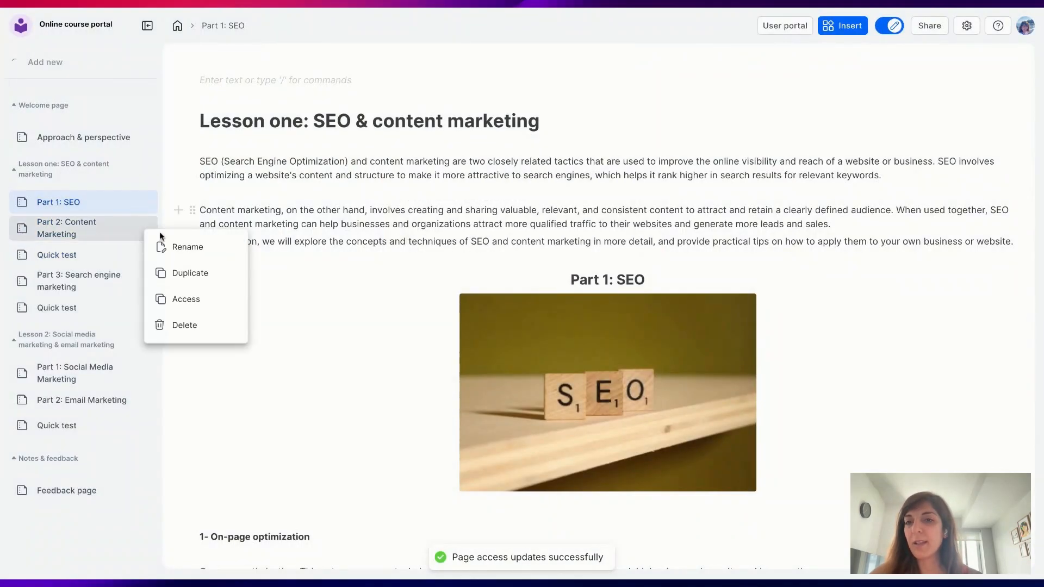
{"action": "left_click", "coordinate": [180, 308]}
{"action": "left_click", "coordinate": [430, 282]}
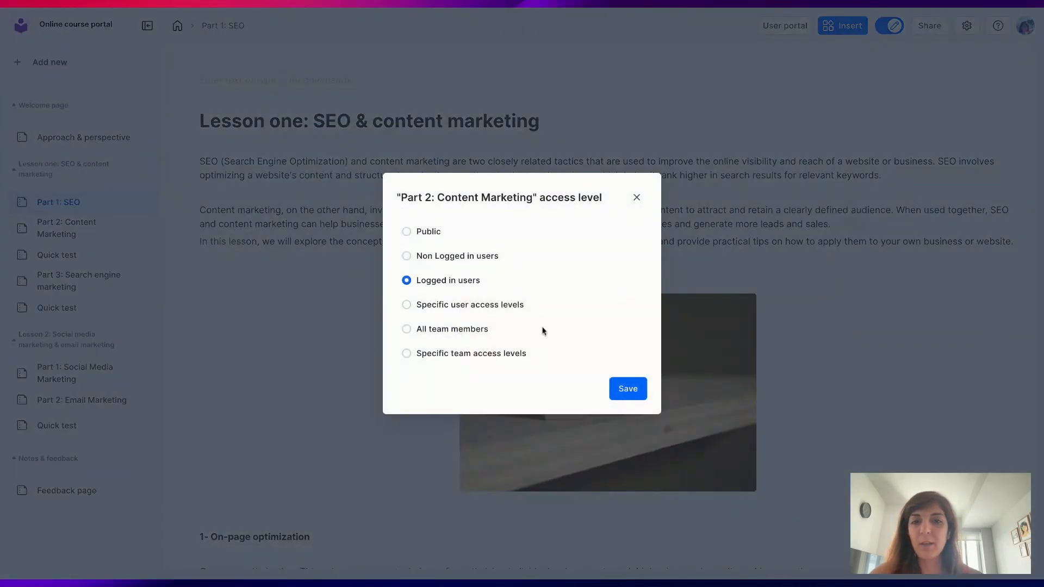
{"action": "left_click", "coordinate": [627, 390]}
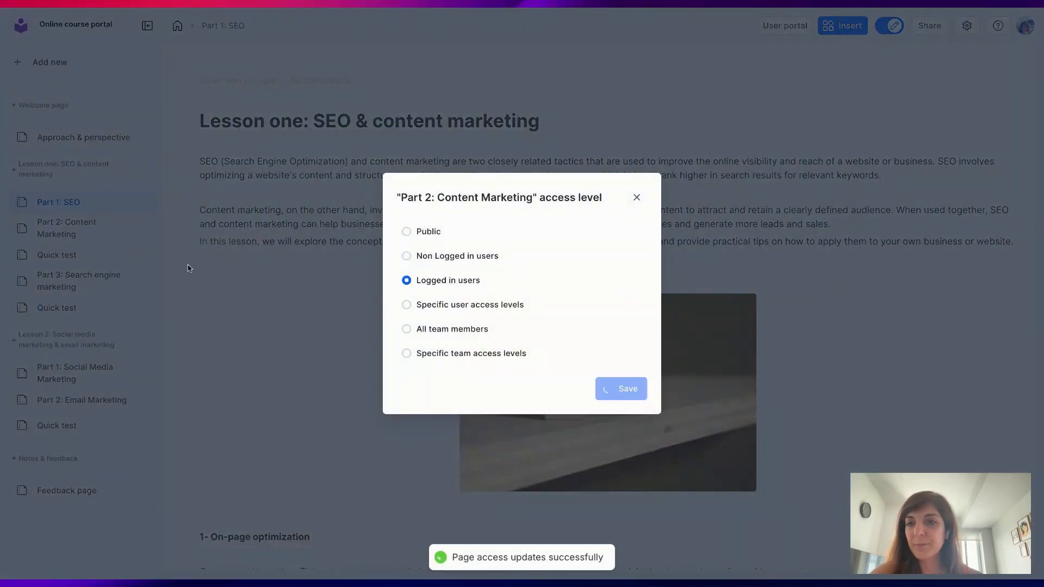
{"action": "left_click", "coordinate": [106, 236]}
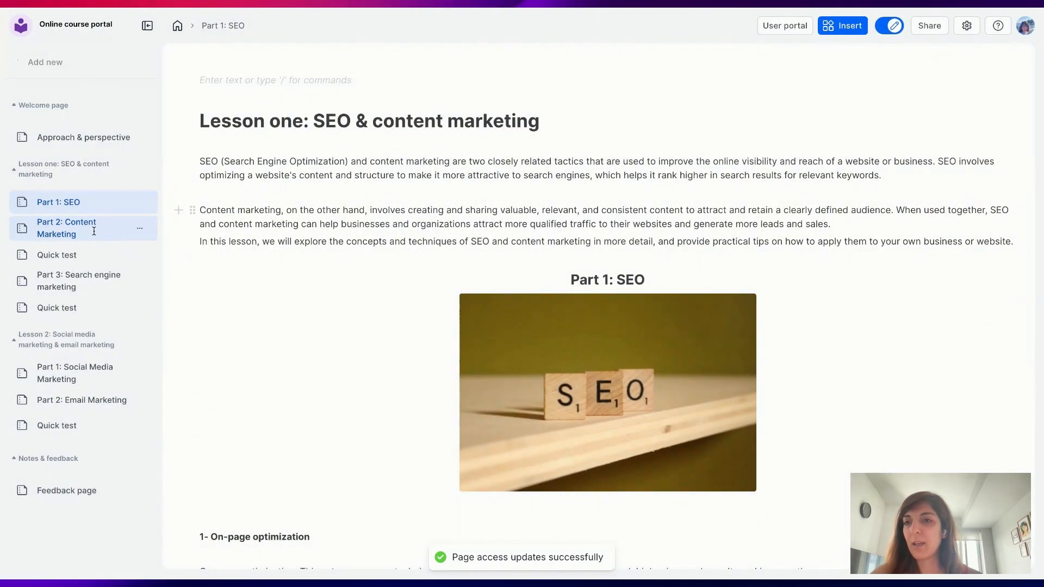
Step: Restrict access to the Quick test page following Part 2: Content Marketing to Logged in users and save it
{"action": "left_click", "coordinate": [142, 255]}
{"action": "left_click", "coordinate": [180, 322]}
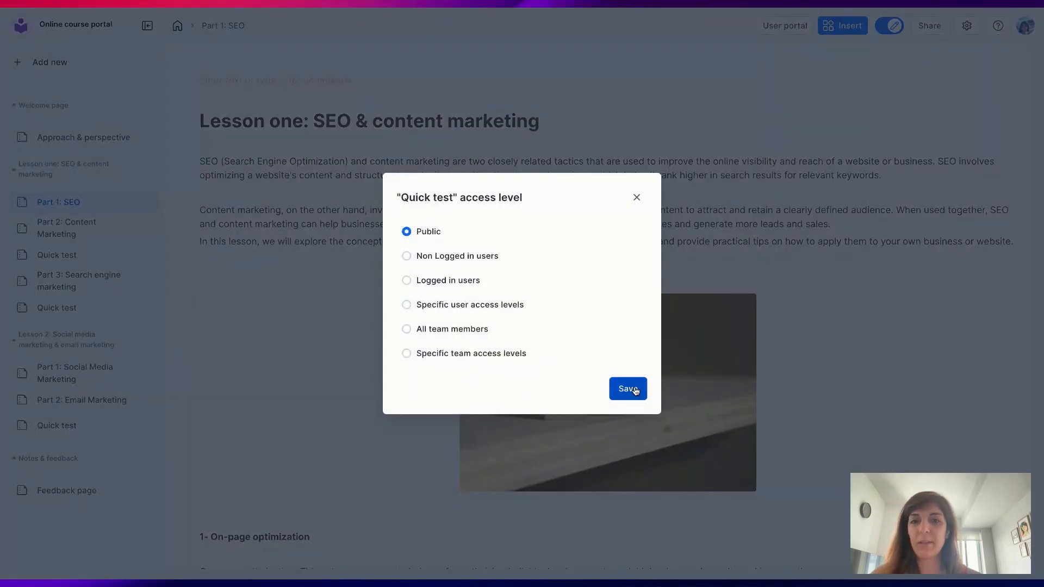
{"action": "left_click", "coordinate": [457, 282]}
{"action": "left_click", "coordinate": [629, 389]}
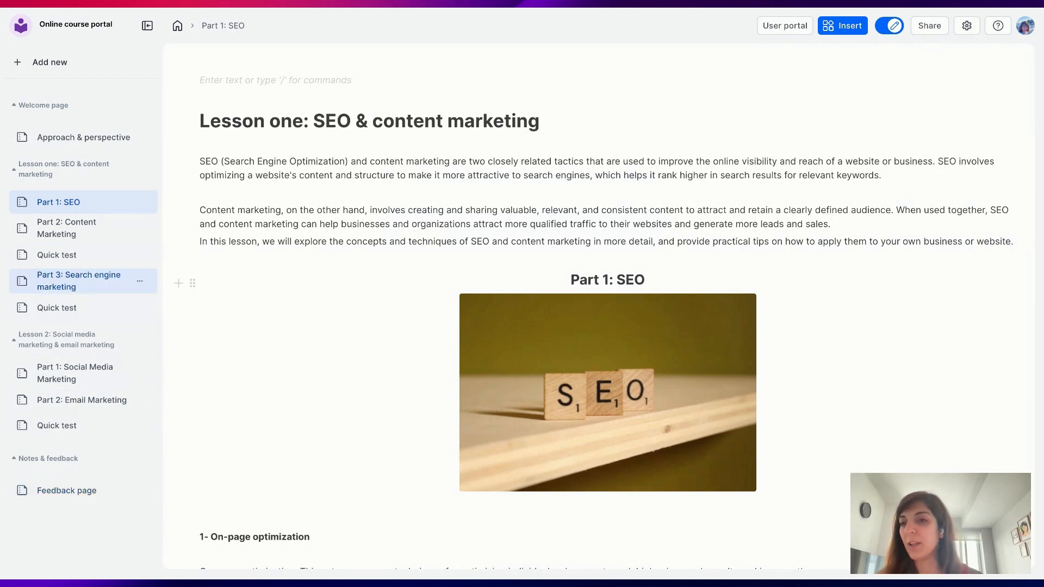
Step: Open the Submit your feedback form on the Feedback page for editing
{"action": "left_click", "coordinate": [85, 492]}
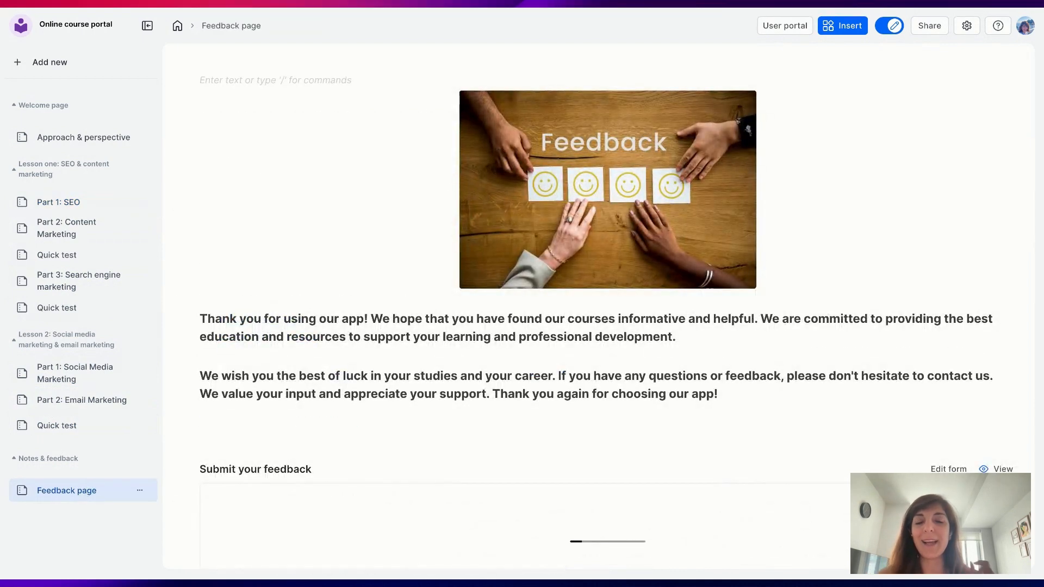
{"action": "scroll", "coordinate": [607, 309], "scroll_direction": "down", "scroll_amount": 6}
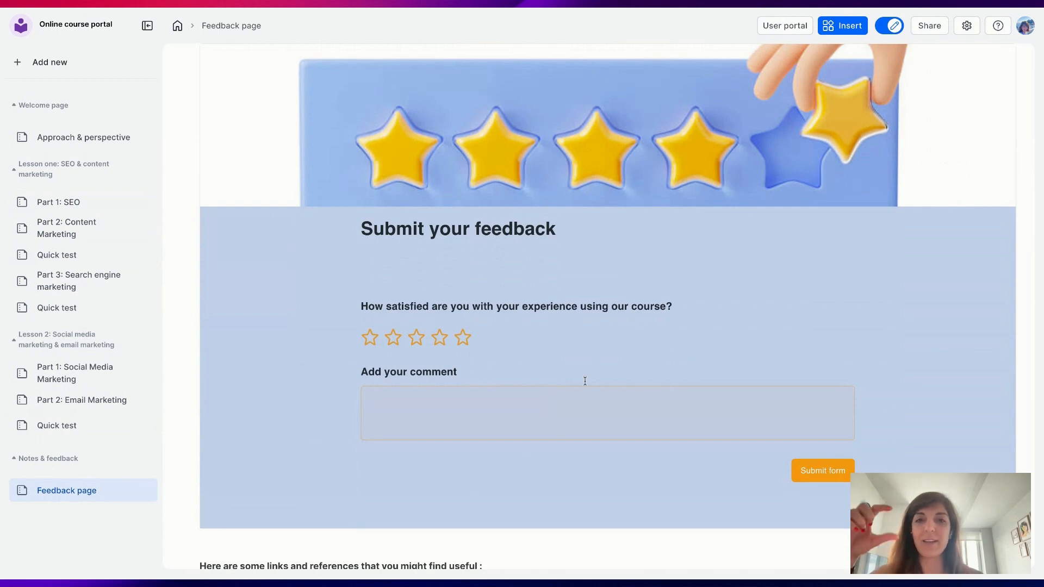
{"action": "scroll", "coordinate": [785, 296], "scroll_direction": "up", "scroll_amount": 2}
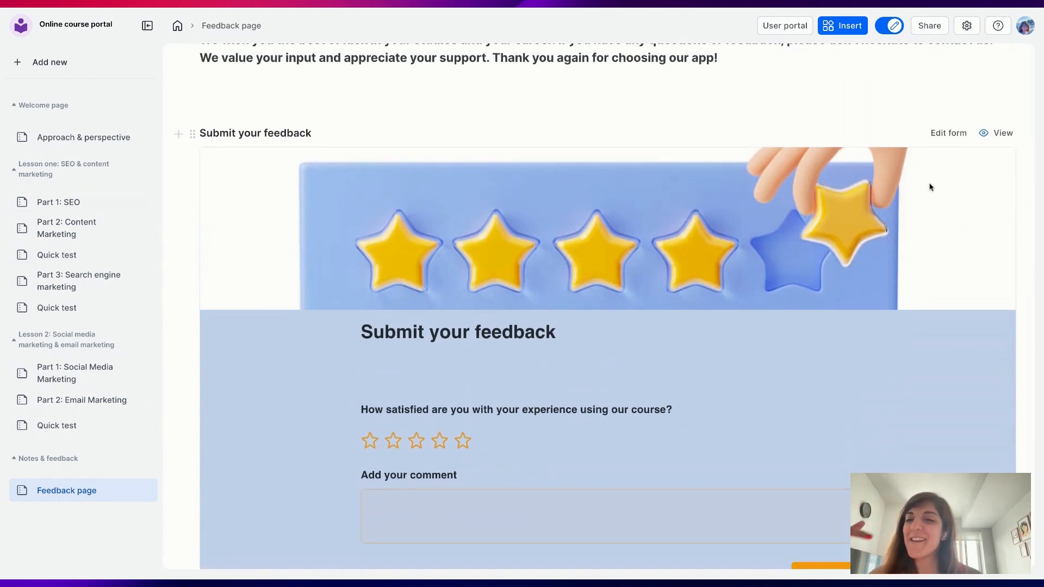
{"action": "left_click", "coordinate": [950, 133]}
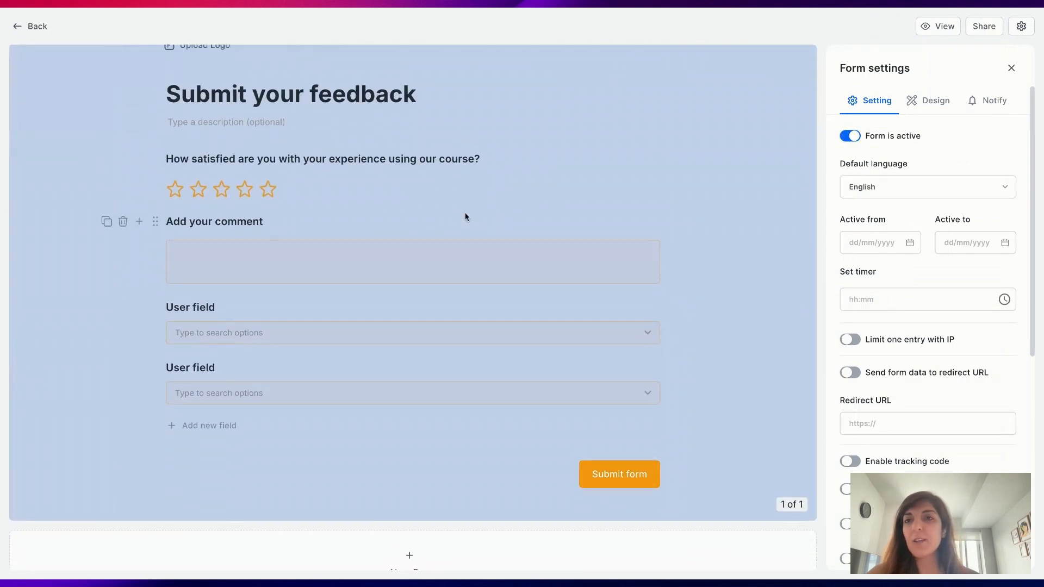
Step: Delete the first of the two duplicate User fields from the form and open the remaining User field's settings
{"action": "scroll", "coordinate": [346, 288], "scroll_direction": "down", "scroll_amount": 2}
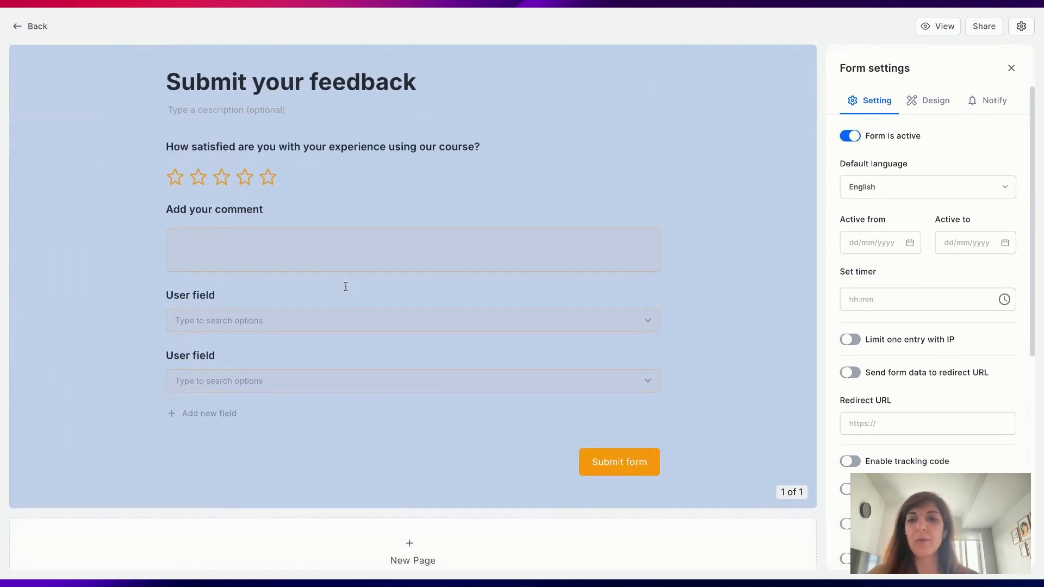
{"action": "left_click", "coordinate": [221, 351]}
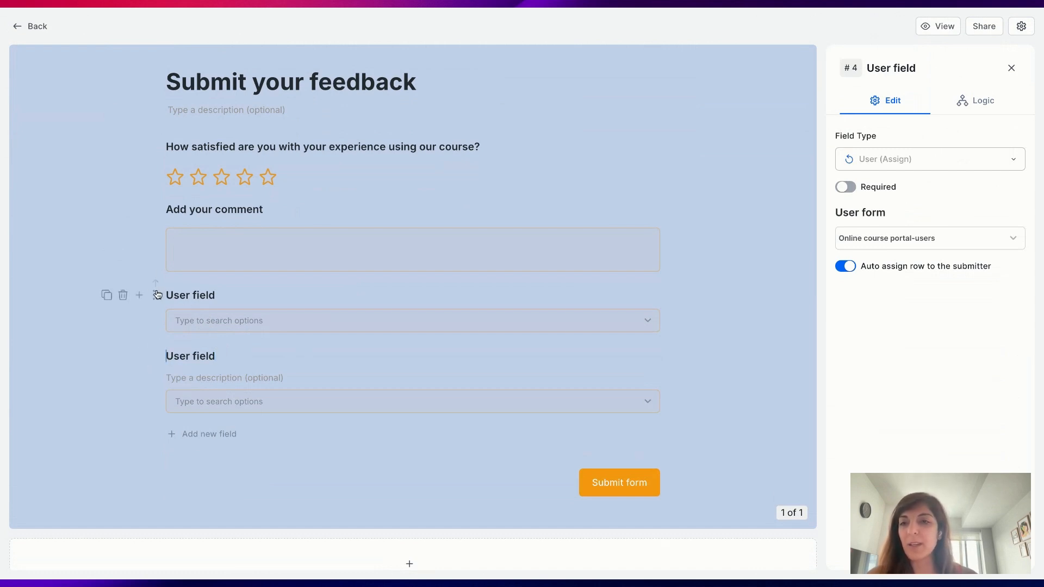
{"action": "left_click", "coordinate": [127, 296]}
{"action": "left_click", "coordinate": [616, 336]}
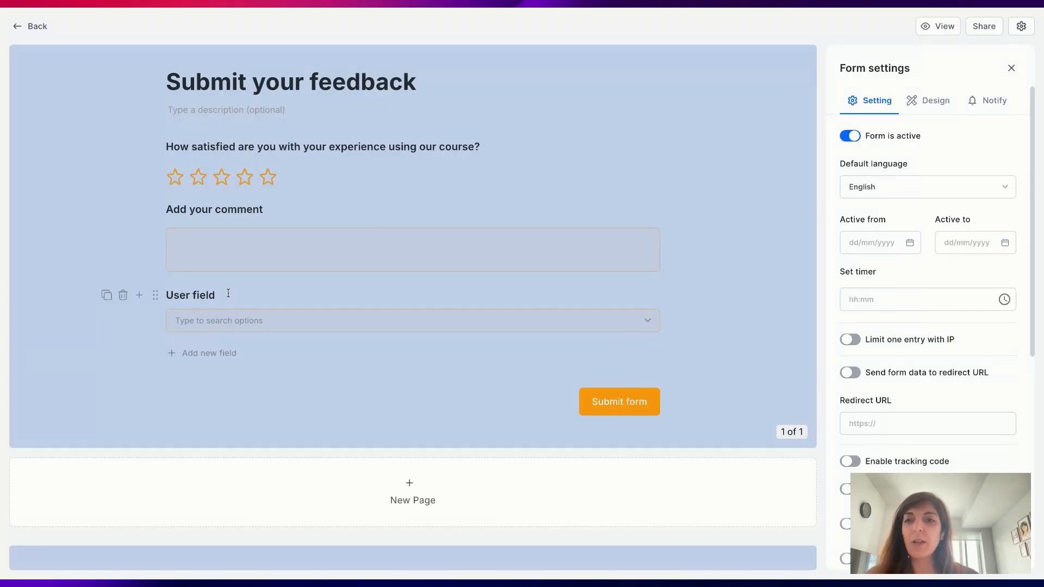
{"action": "left_click", "coordinate": [228, 293]}
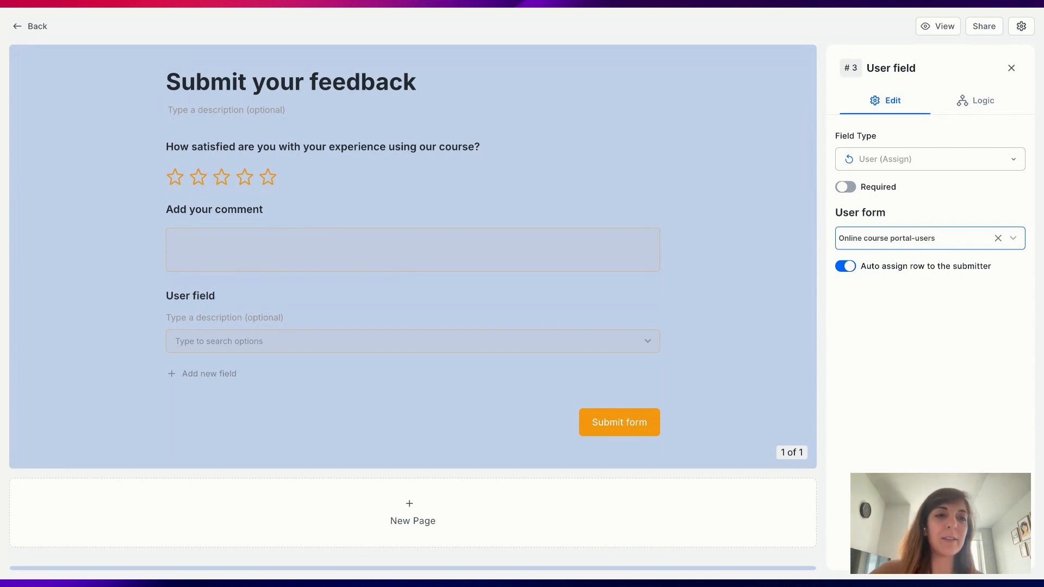
Step: Leave the form editor and review the Submit your feedback form on the Feedback page
{"action": "left_click", "coordinate": [364, 294]}
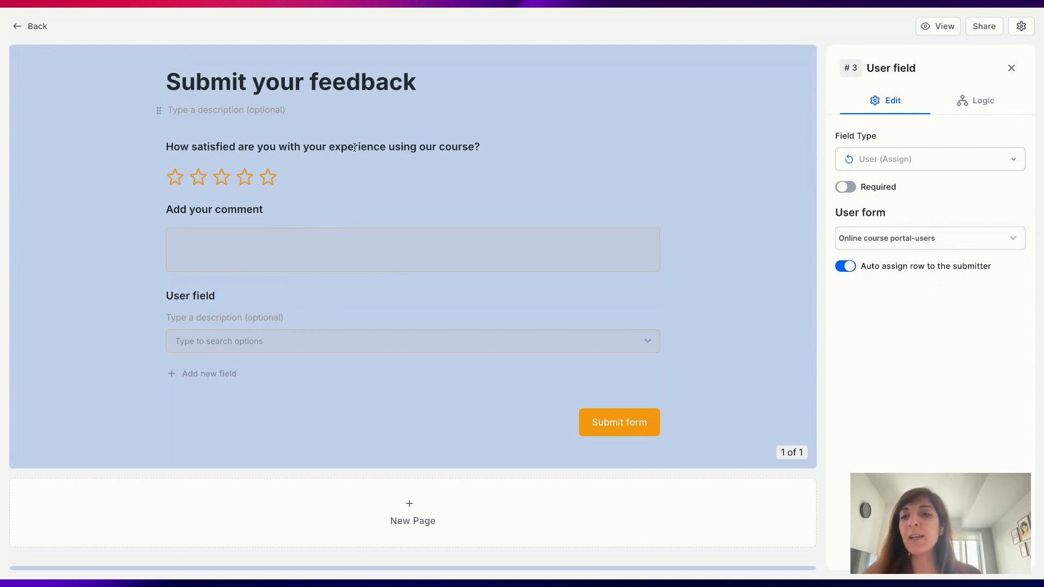
{"action": "left_click", "coordinate": [29, 27]}
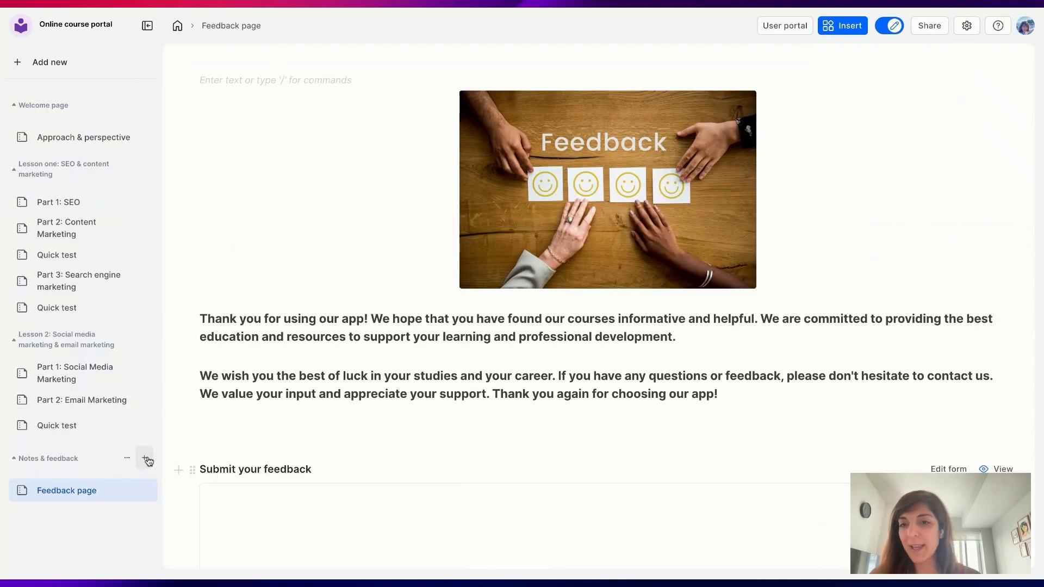
{"action": "scroll", "coordinate": [279, 491], "scroll_direction": "down", "scroll_amount": 1}
{"action": "scroll", "coordinate": [278, 495], "scroll_direction": "down", "scroll_amount": 8}
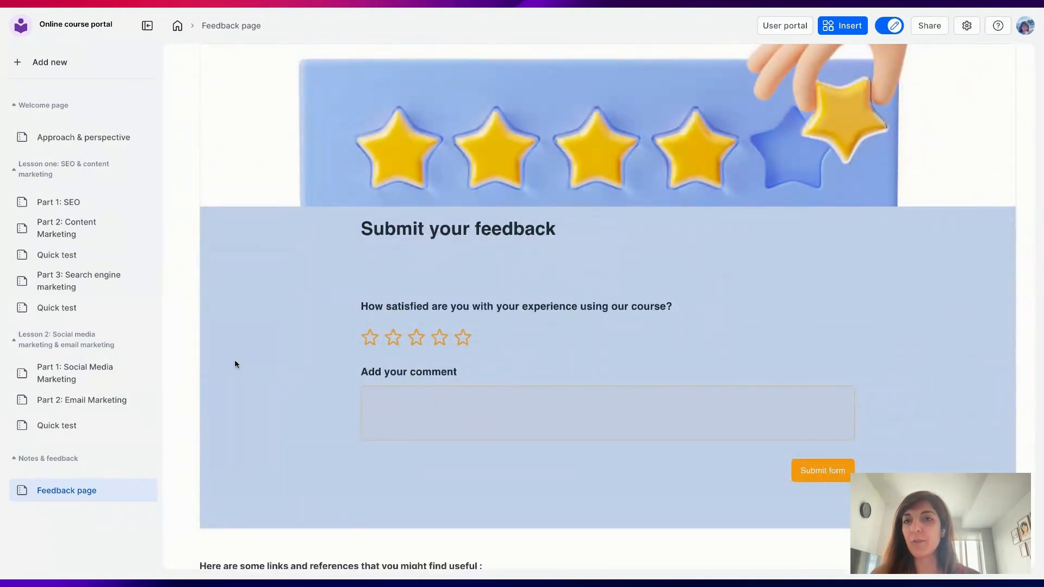
{"action": "scroll", "coordinate": [234, 360], "scroll_direction": "up", "scroll_amount": 2}
Step: Add a new page to the Notes & feedback section and name it "Your feedback"
{"action": "left_click", "coordinate": [144, 458]}
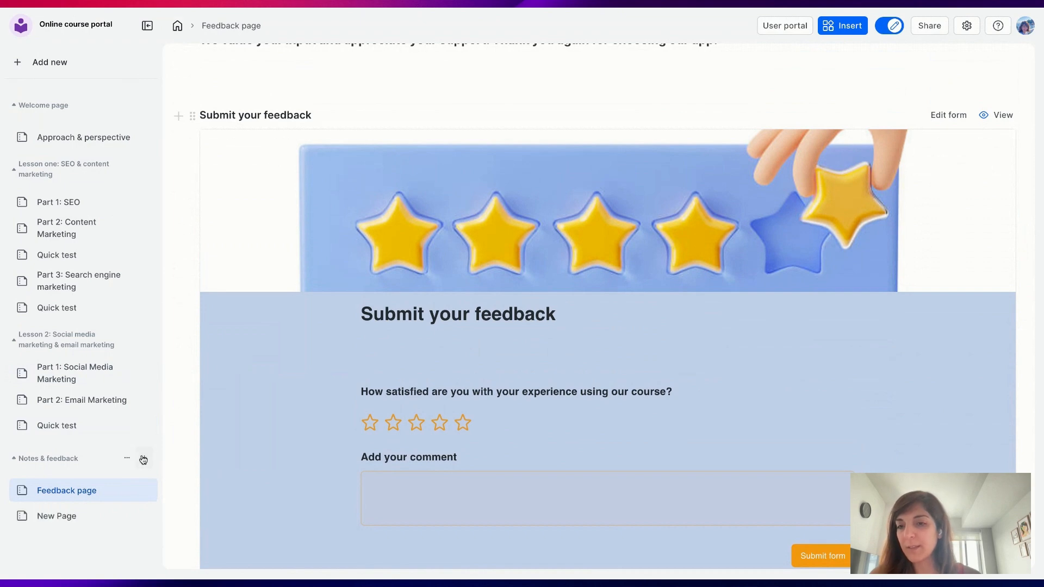
{"action": "left_click", "coordinate": [63, 514]}
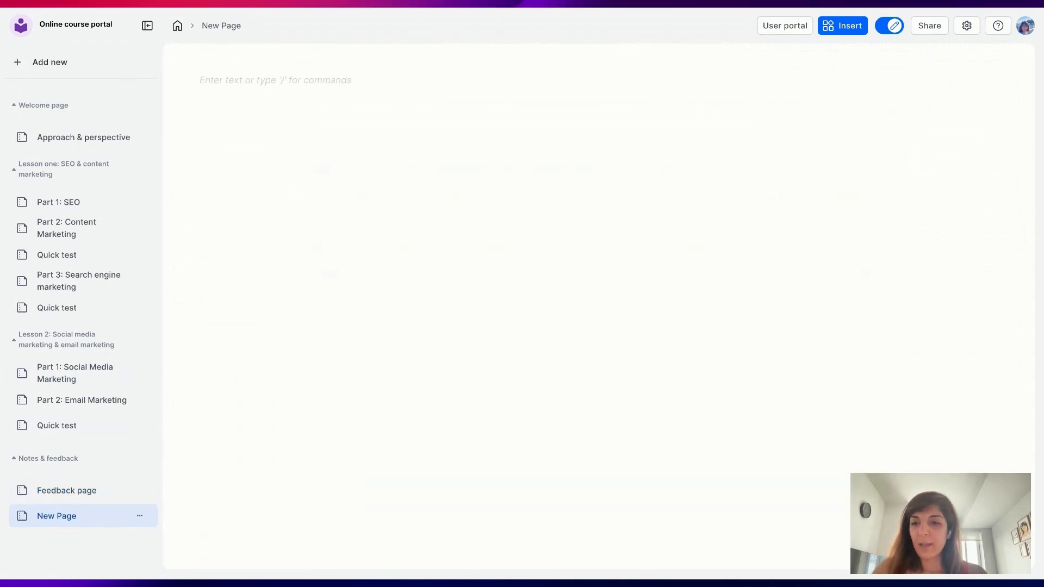
{"action": "double_click", "coordinate": [57, 516]}
{"action": "type", "text": "Your feedback"}
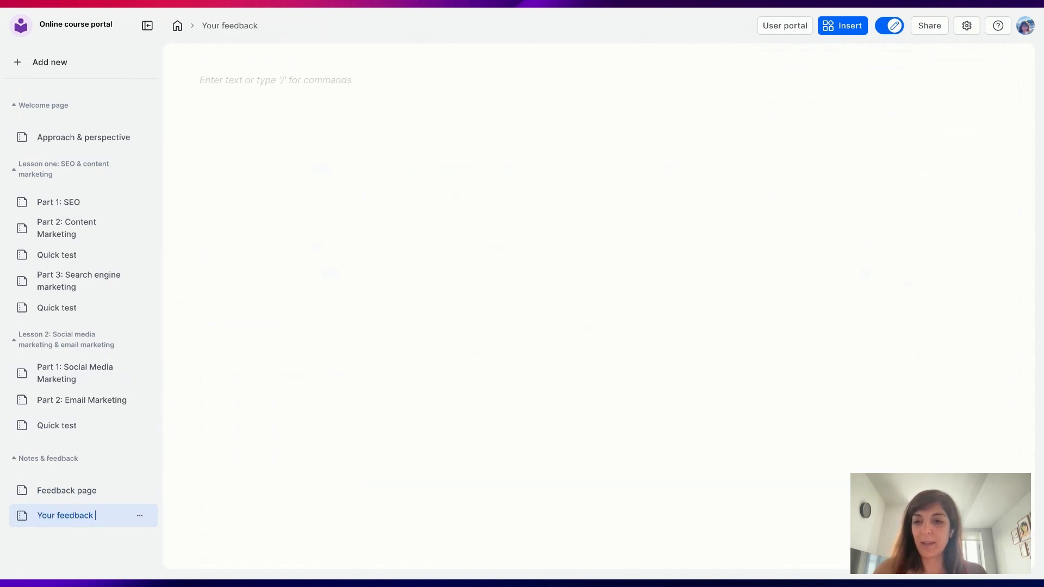
Step: Insert a Table block on the Your feedback page, connected to the first Submit your feedback base found by searching "feedback"
{"action": "left_click", "coordinate": [284, 76]}
{"action": "type", "text": "/tab"}
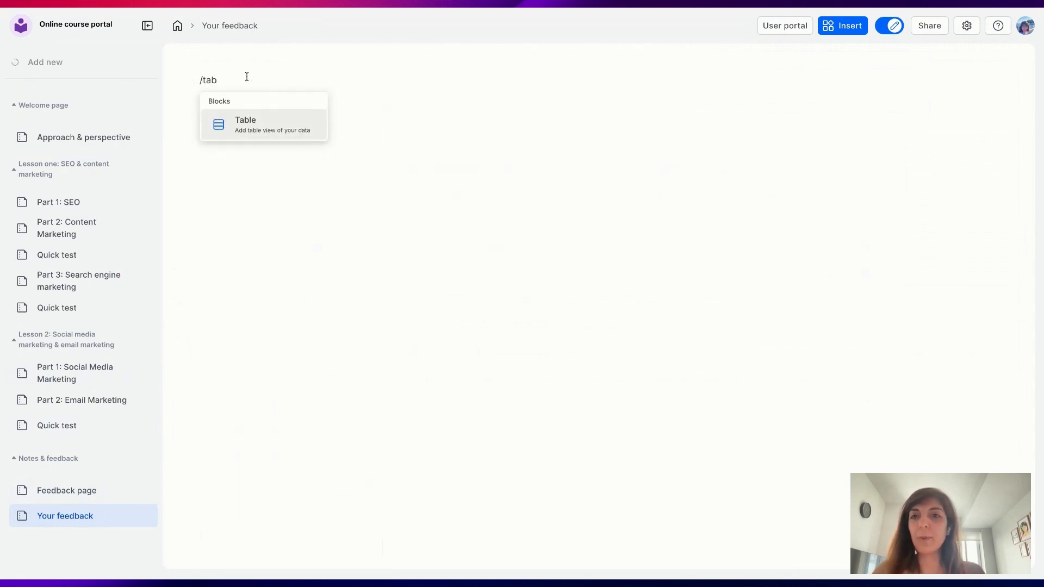
{"action": "key", "text": "BackSpace"}
{"action": "key", "text": "BackSpace"}
{"action": "key", "text": "BackSpace"}
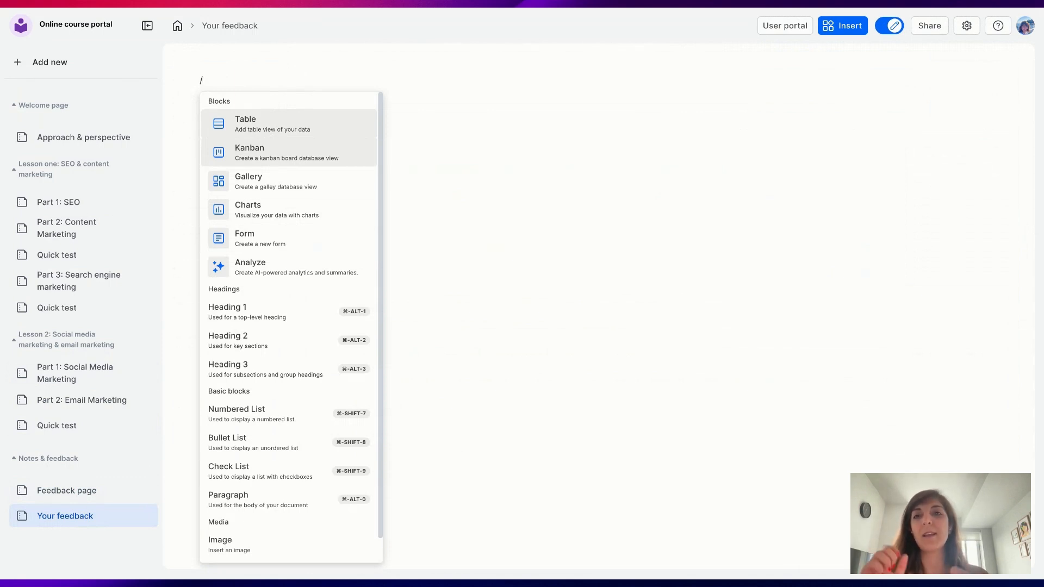
{"action": "left_click", "coordinate": [273, 128]}
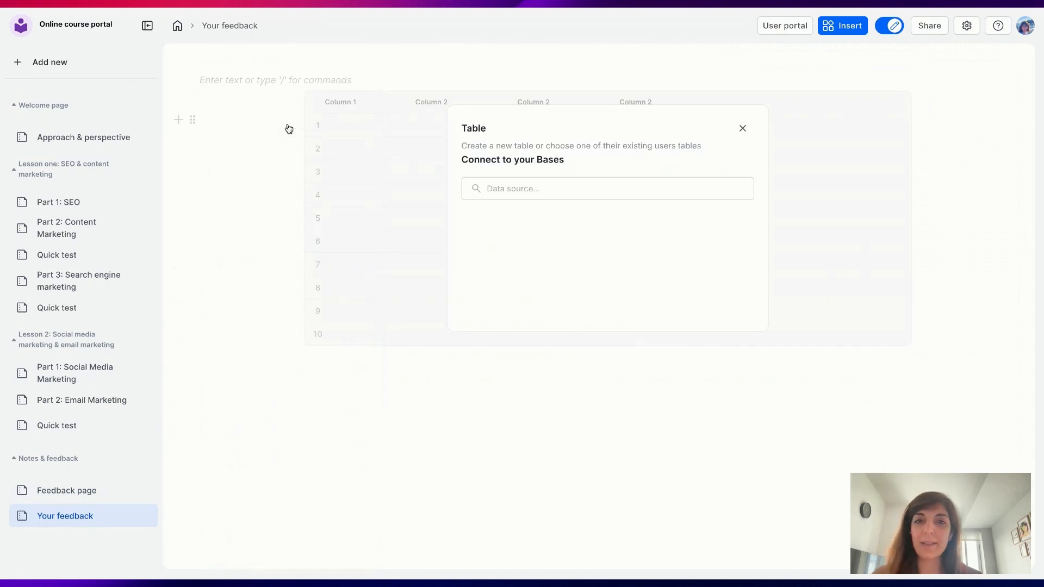
{"action": "left_click", "coordinate": [517, 189]}
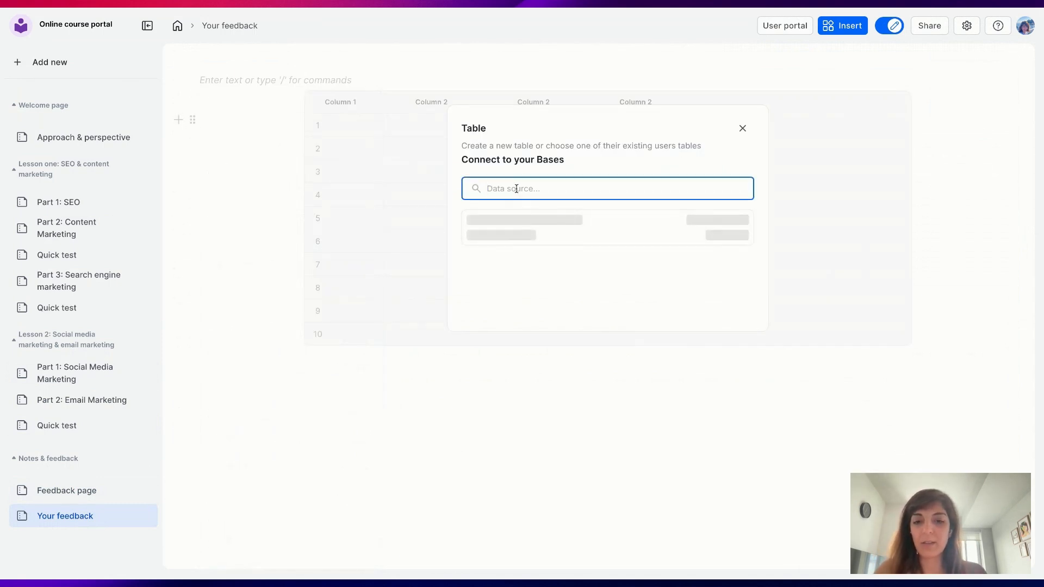
{"action": "type", "text": "feedback"}
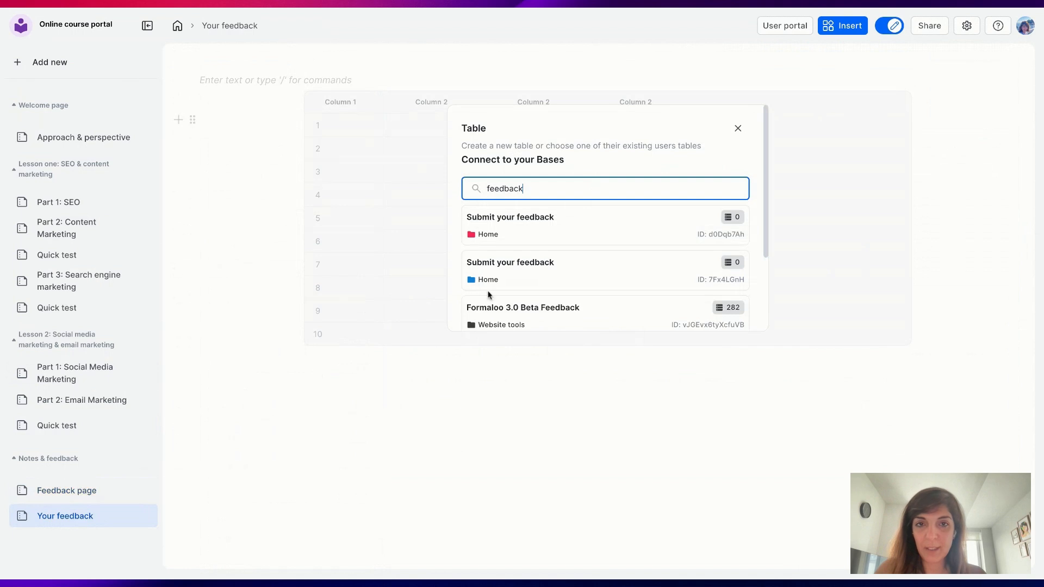
{"action": "left_click", "coordinate": [570, 225]}
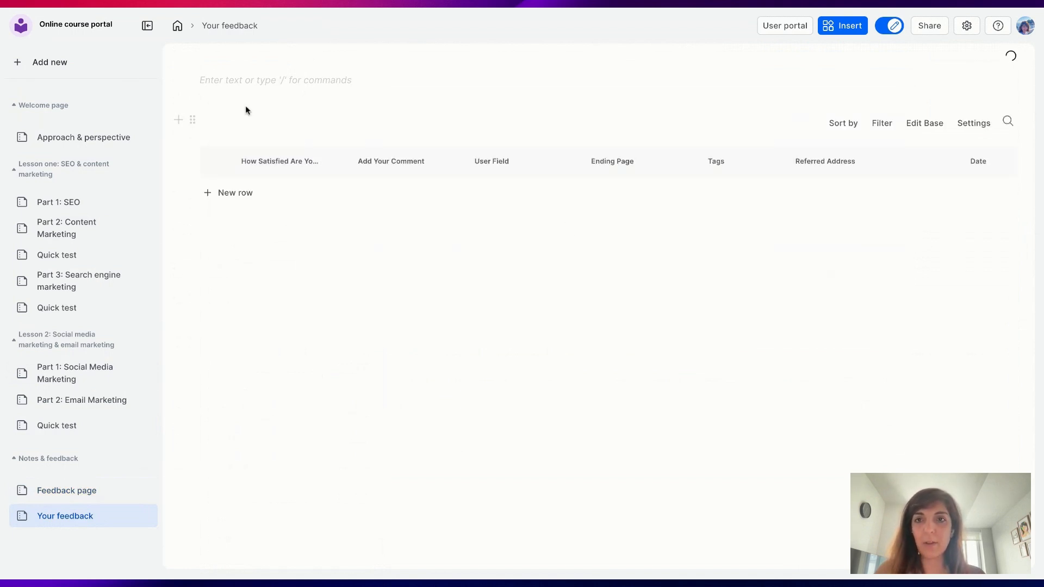
Step: Title the new table block "Your feedback"
{"action": "left_click", "coordinate": [229, 125]}
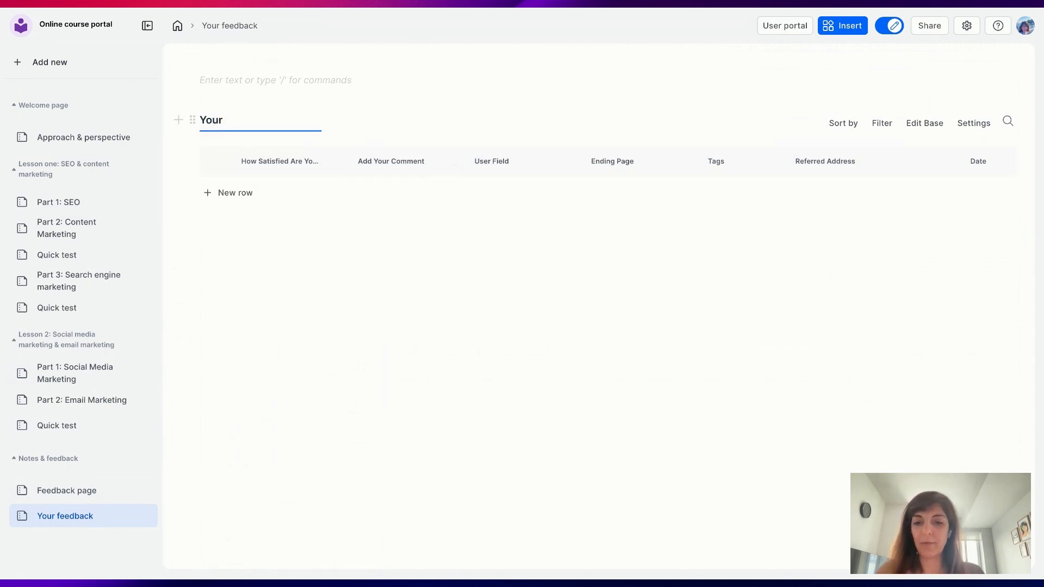
{"action": "type", "text": "Your feedback"}
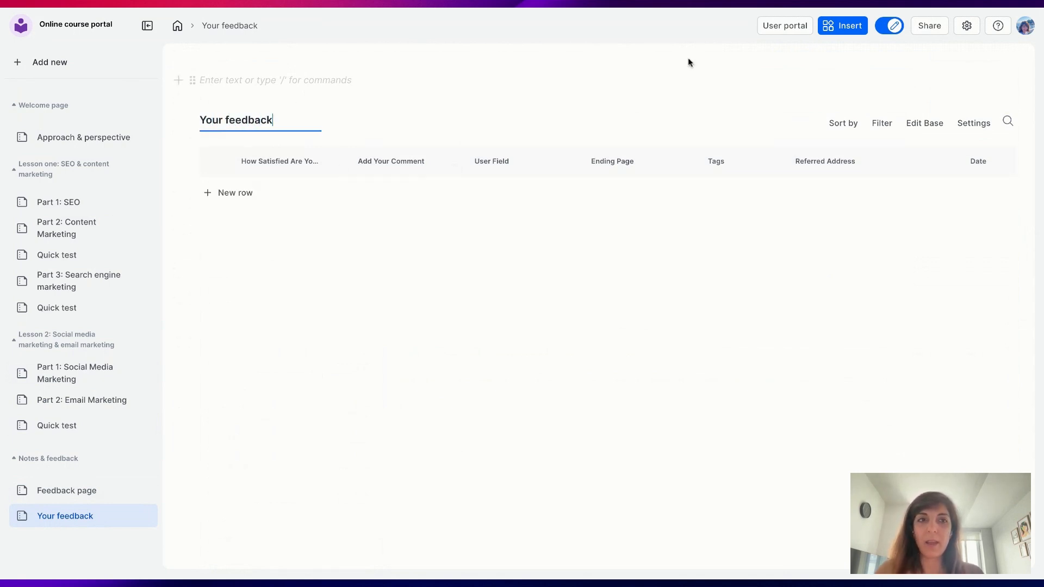
{"action": "left_click", "coordinate": [692, 79]}
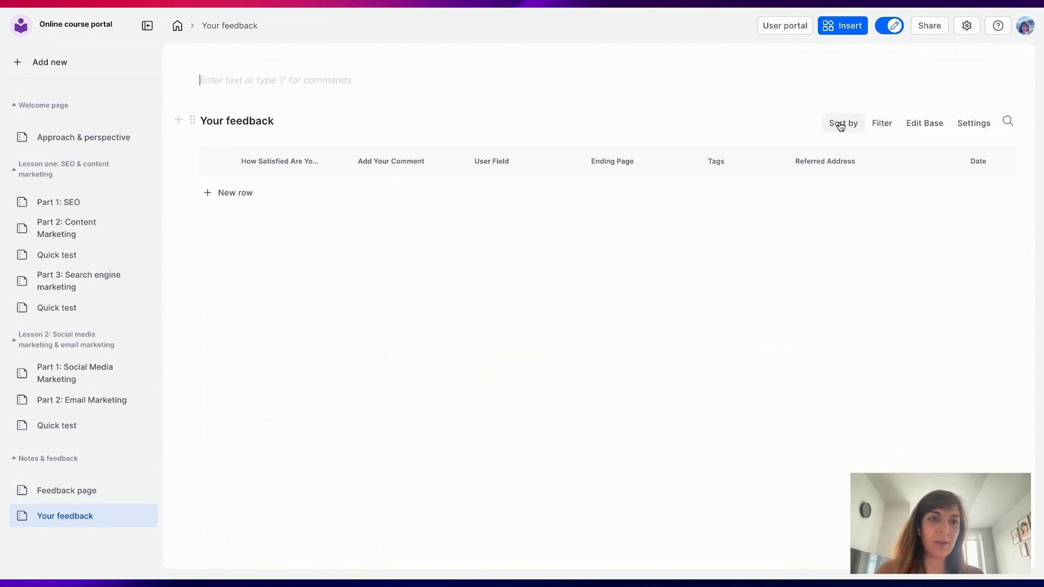
Step: Set the table's Users filter to User Field and return to the table settings
{"action": "left_click", "coordinate": [886, 124]}
{"action": "left_click", "coordinate": [901, 325]}
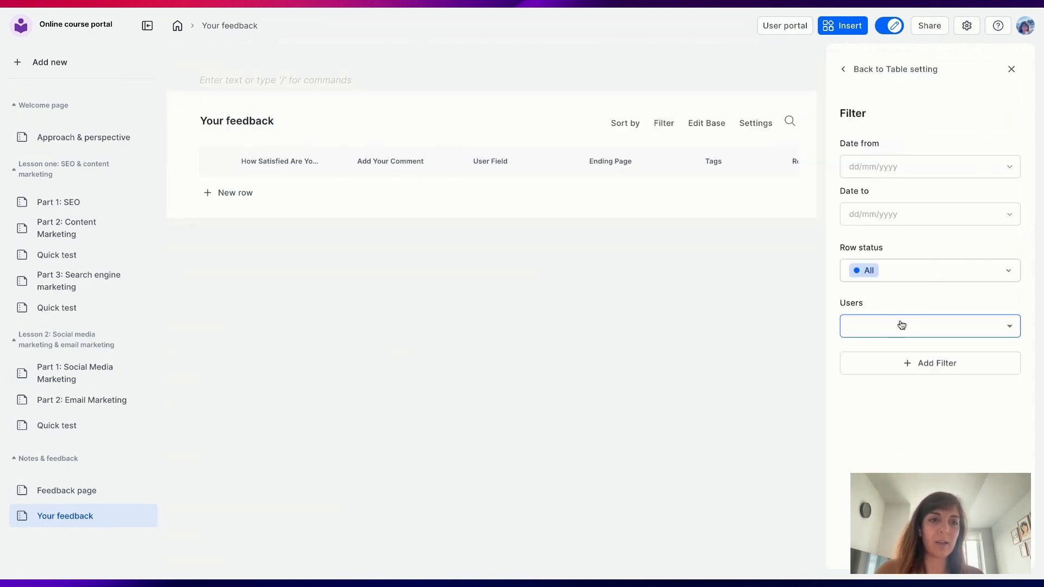
{"action": "left_click", "coordinate": [877, 360]}
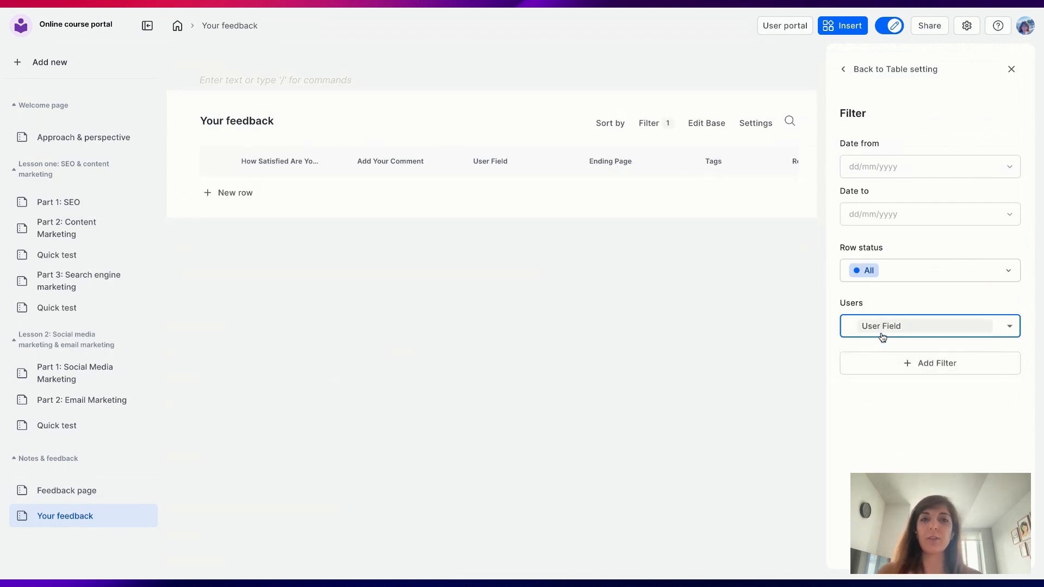
{"action": "left_click", "coordinate": [889, 67]}
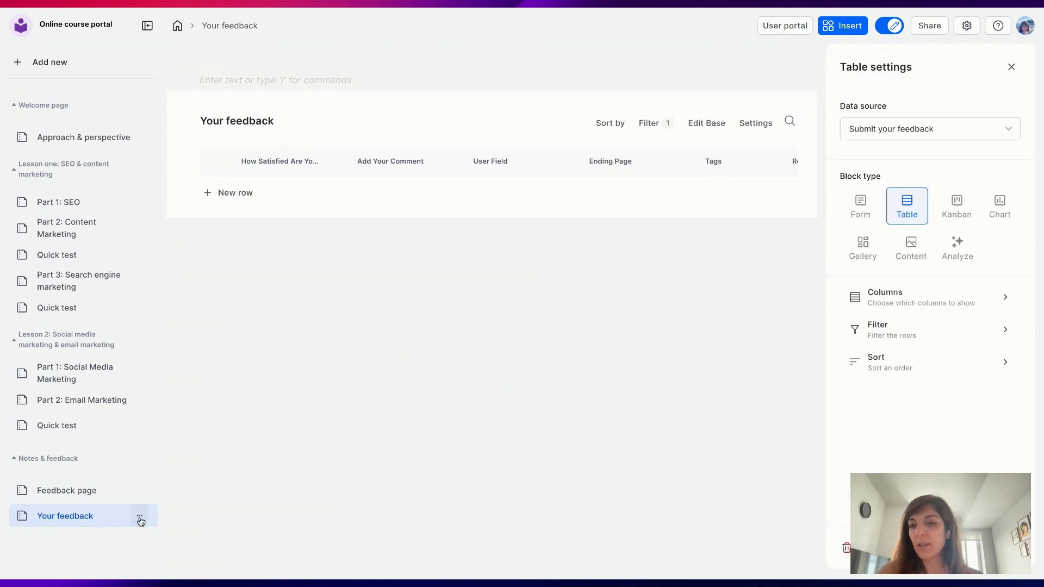
Step: Restrict the Your feedback page's access level to Logged in users and save it
{"action": "left_click", "coordinate": [140, 517]}
{"action": "left_click", "coordinate": [164, 525]}
{"action": "left_click", "coordinate": [431, 280]}
{"action": "left_click", "coordinate": [627, 390]}
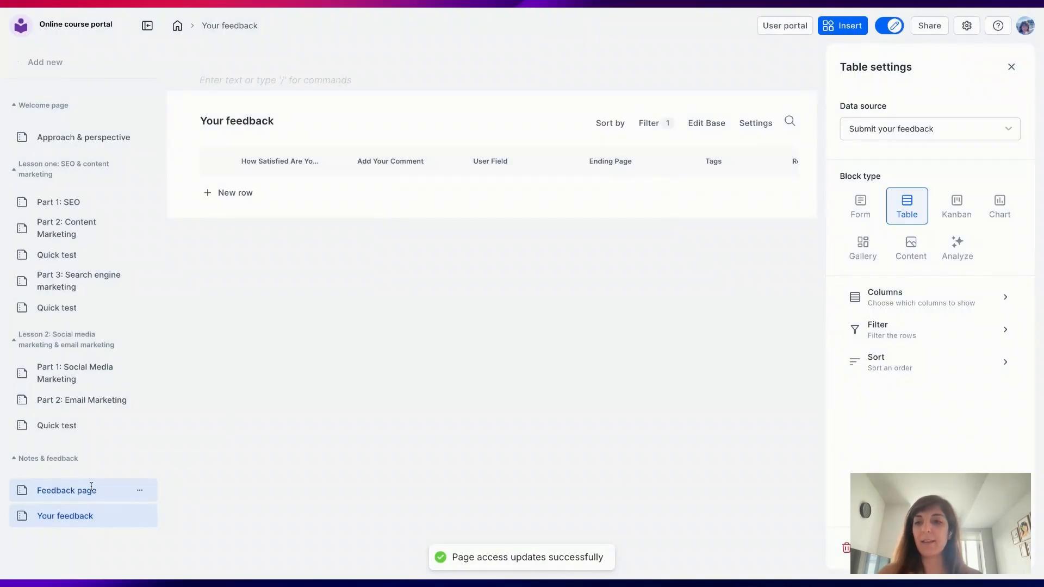
Step: Check the Feedback page's access level and close the dialog without changing it
{"action": "left_click", "coordinate": [96, 488]}
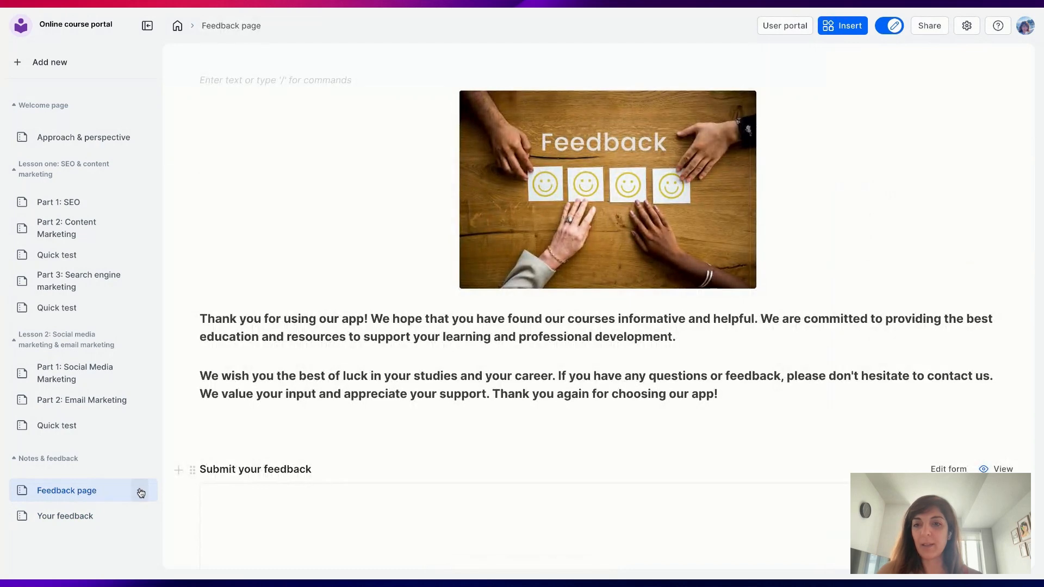
{"action": "left_click", "coordinate": [139, 490]}
{"action": "left_click", "coordinate": [174, 526]}
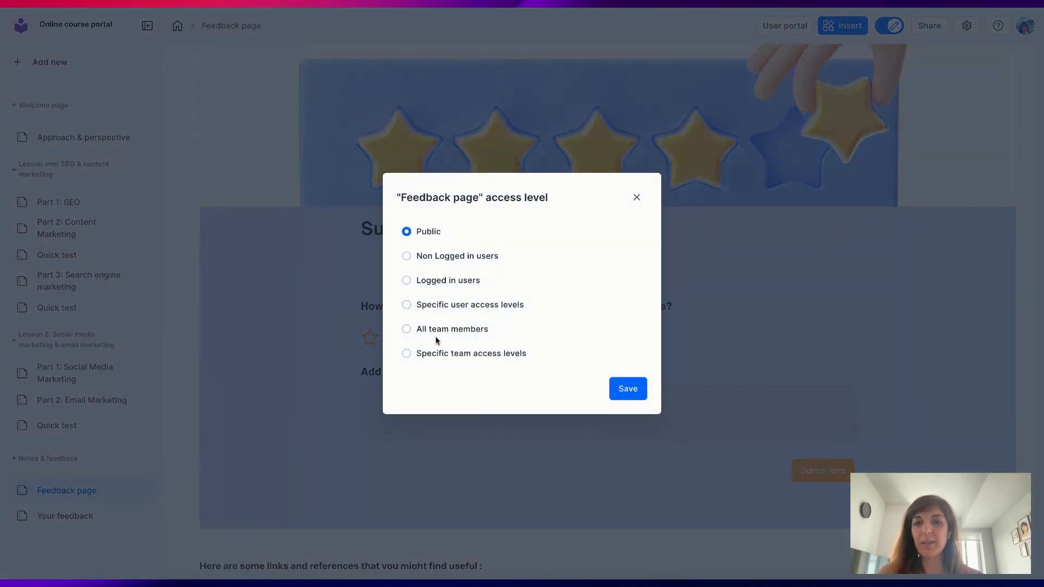
{"action": "left_click", "coordinate": [638, 197]}
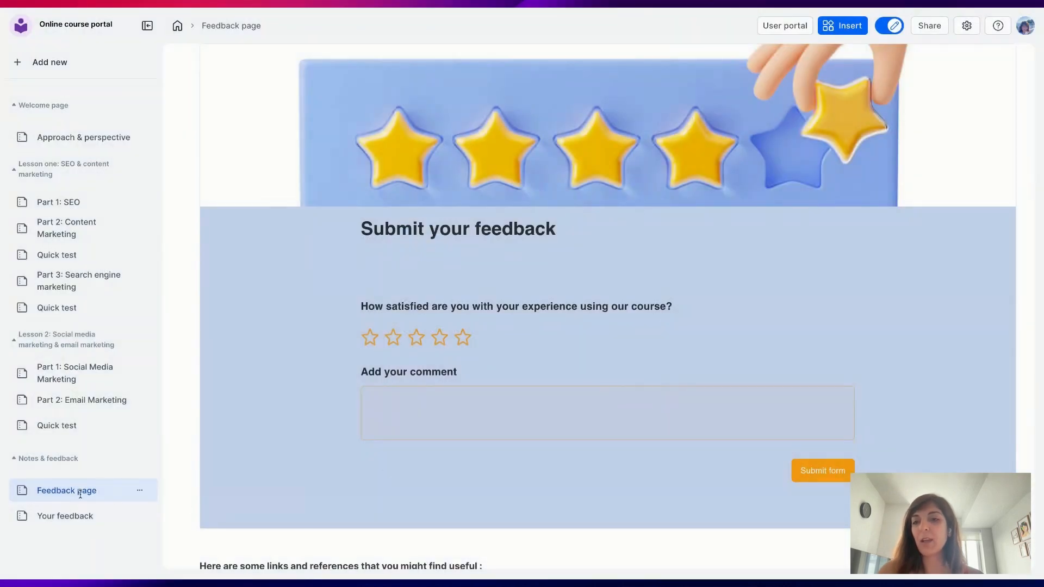
{"action": "left_click", "coordinate": [140, 491]}
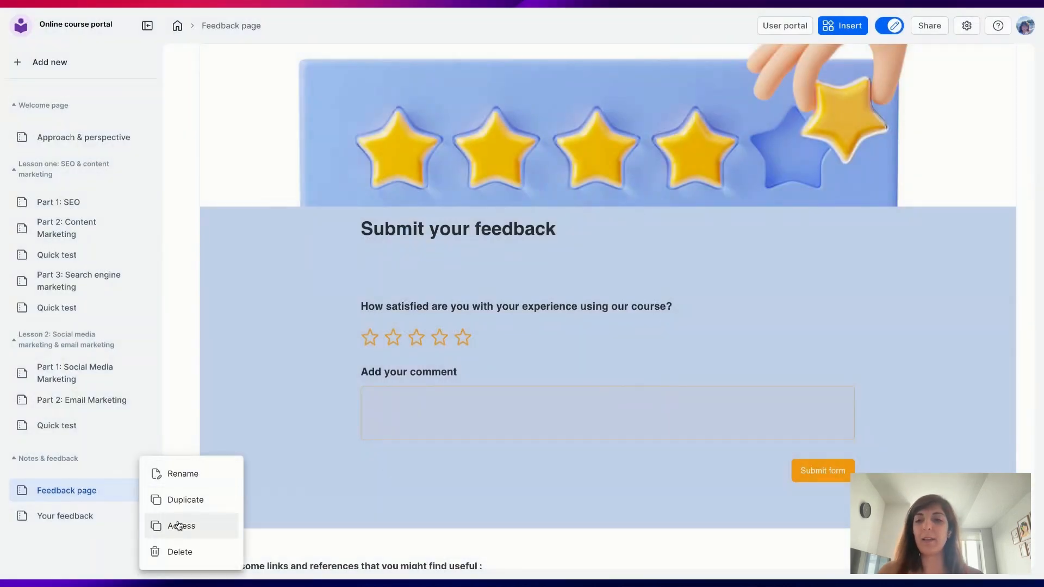
{"action": "left_click", "coordinate": [92, 491]}
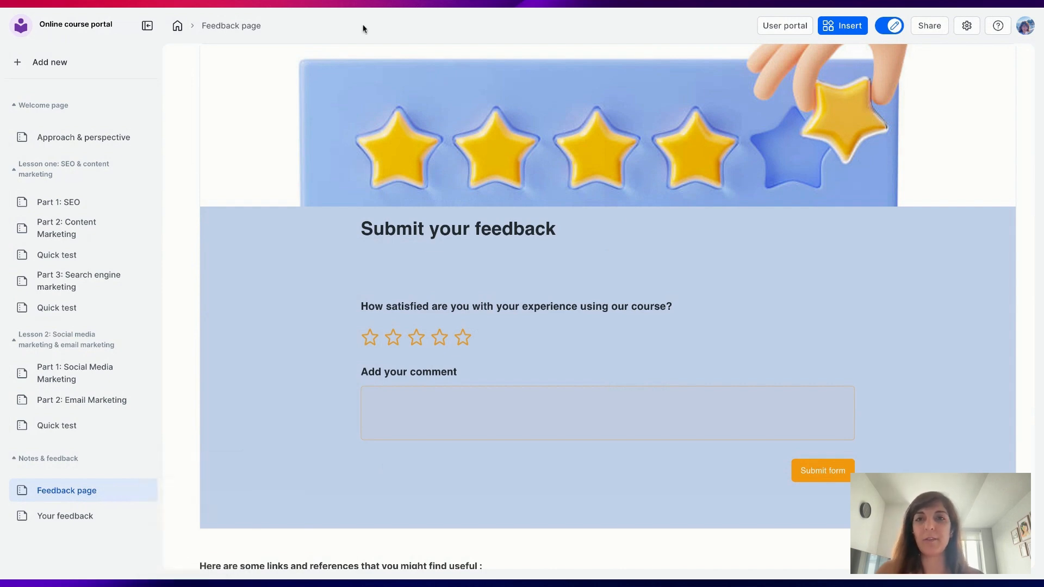
Step: Look over the app's access management and get the public address link from its Public View settings
{"action": "left_click", "coordinate": [931, 30]}
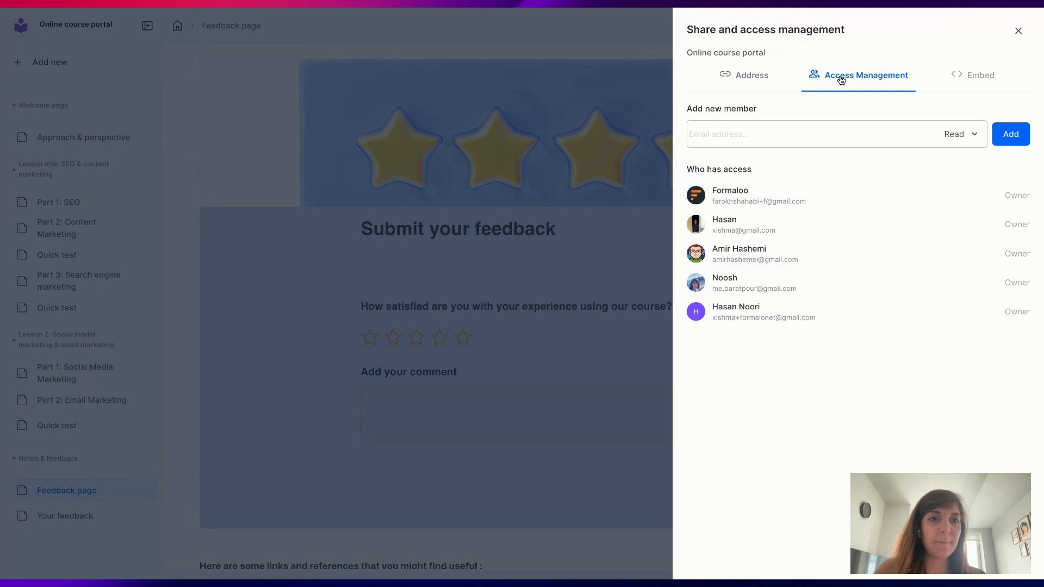
{"action": "left_click", "coordinate": [638, 110]}
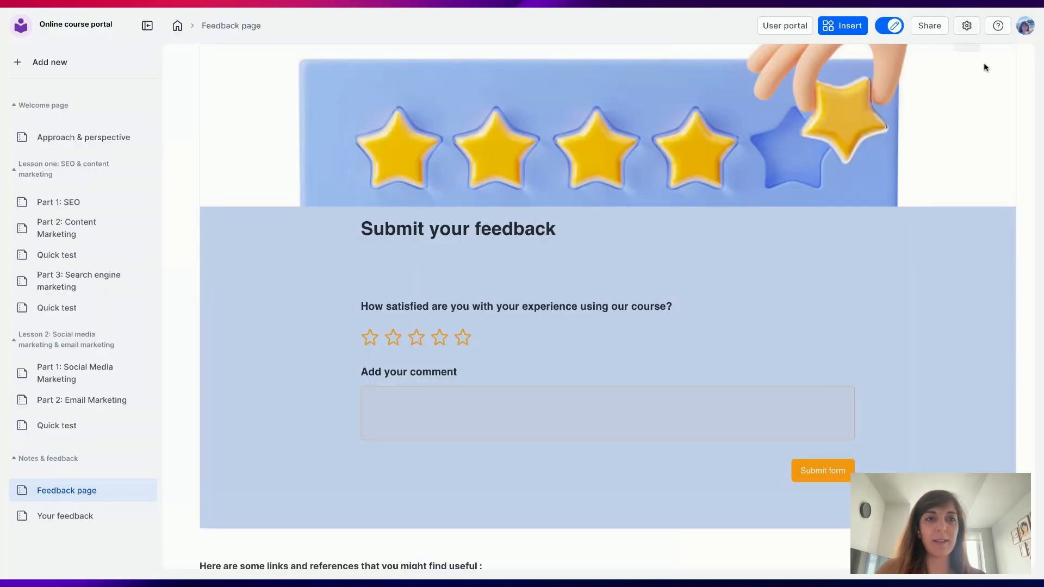
{"action": "left_click", "coordinate": [966, 26]}
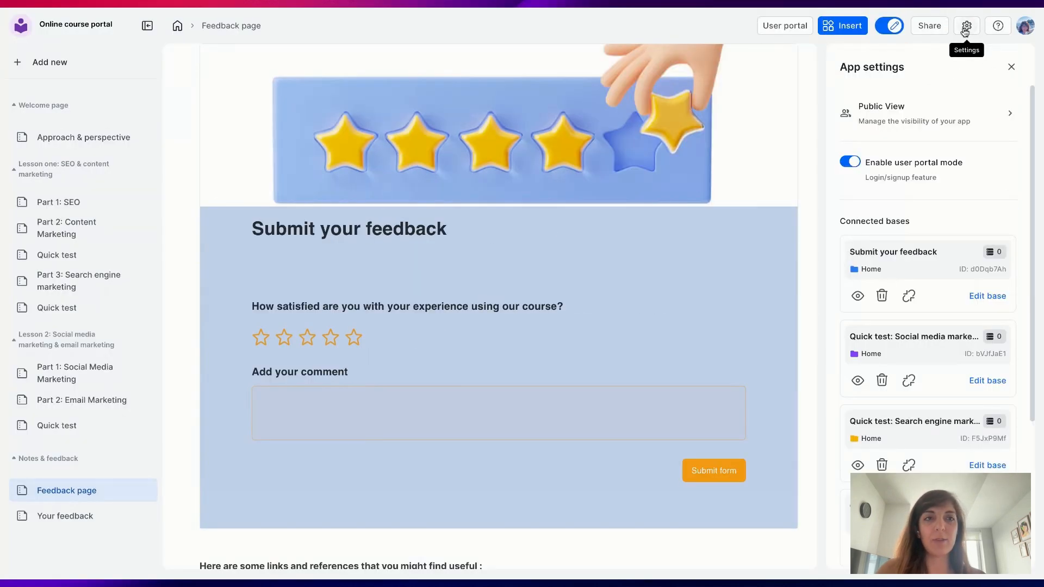
{"action": "left_click", "coordinate": [890, 104]}
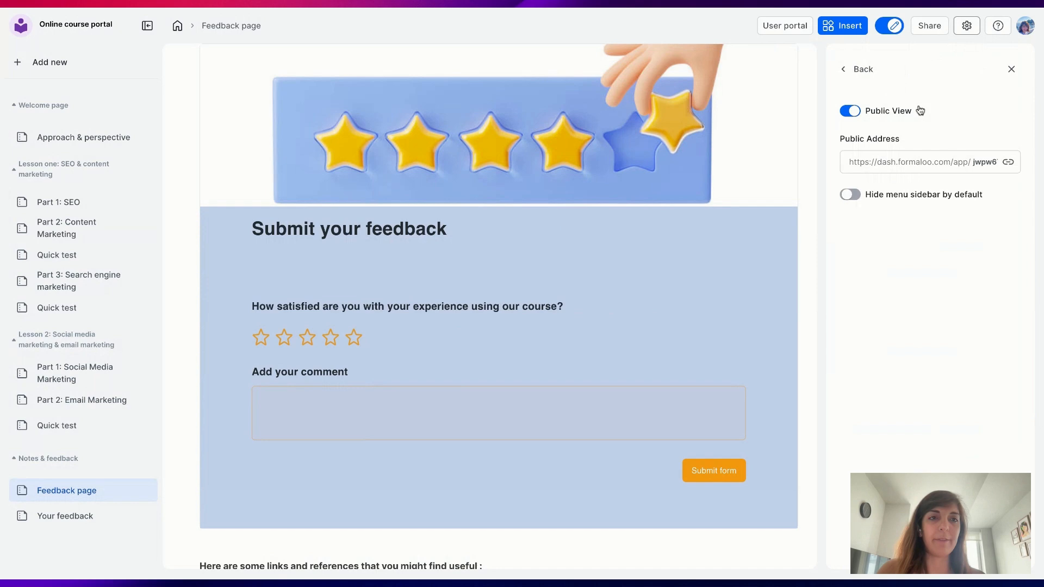
{"action": "left_click", "coordinate": [1008, 164]}
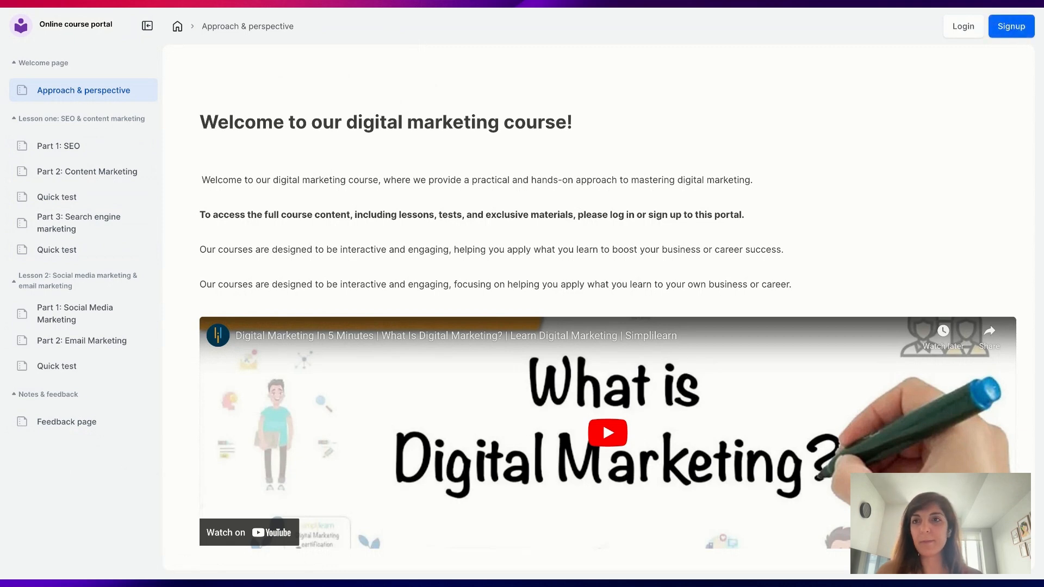
Step: Sign up to the public portal as a new user with the first name, email and account password
{"action": "left_click", "coordinate": [1011, 26]}
{"action": "left_click", "coordinate": [512, 241]}
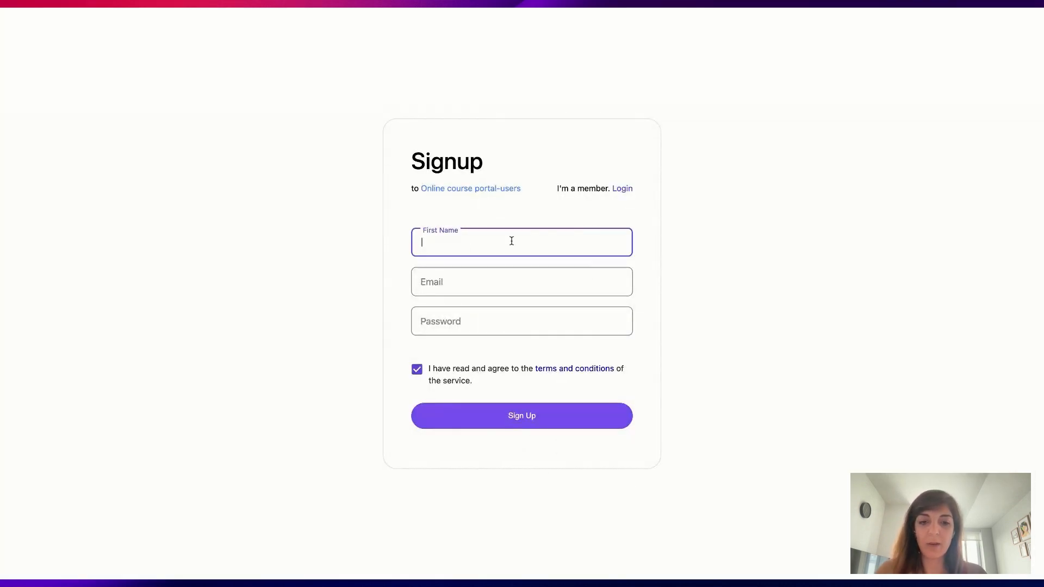
{"action": "key", "text": "Tab"}
{"action": "left_click", "coordinate": [575, 302]}
{"action": "left_click", "coordinate": [541, 313]}
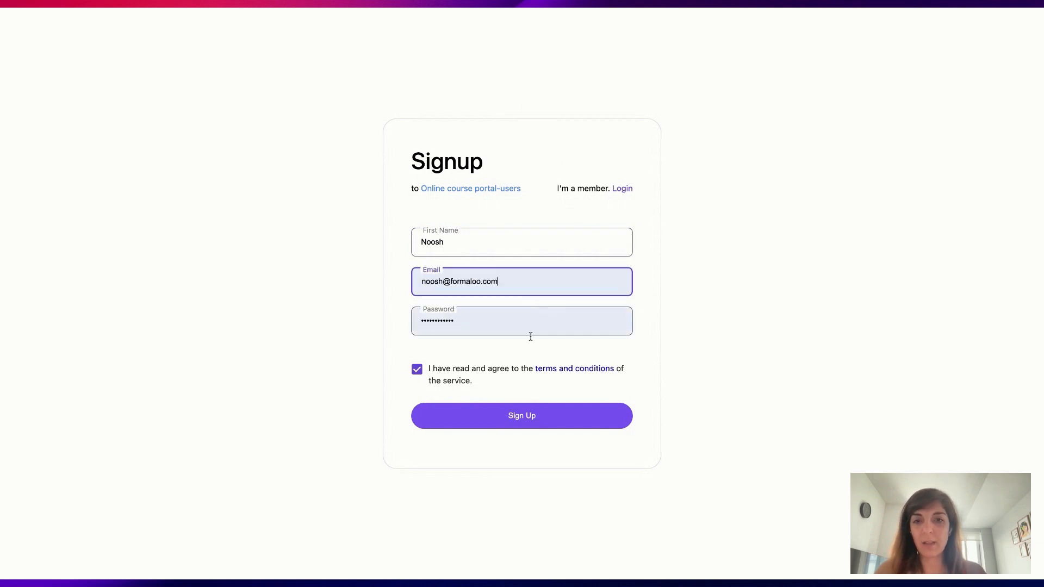
{"action": "left_click", "coordinate": [526, 418]}
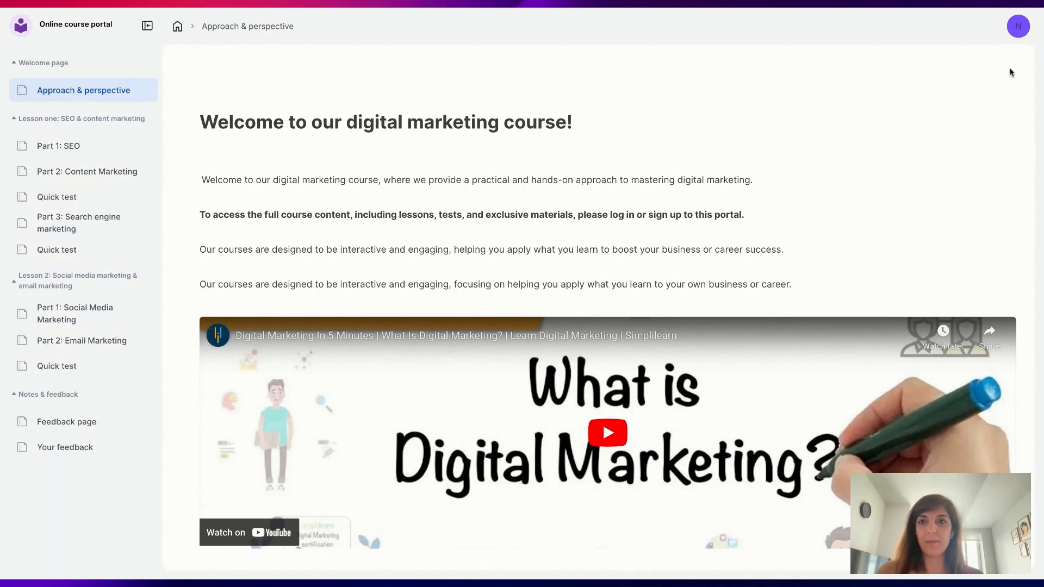
Step: Check the signed-in user's account options and view the Your feedback page in the portal
{"action": "left_click", "coordinate": [1017, 28]}
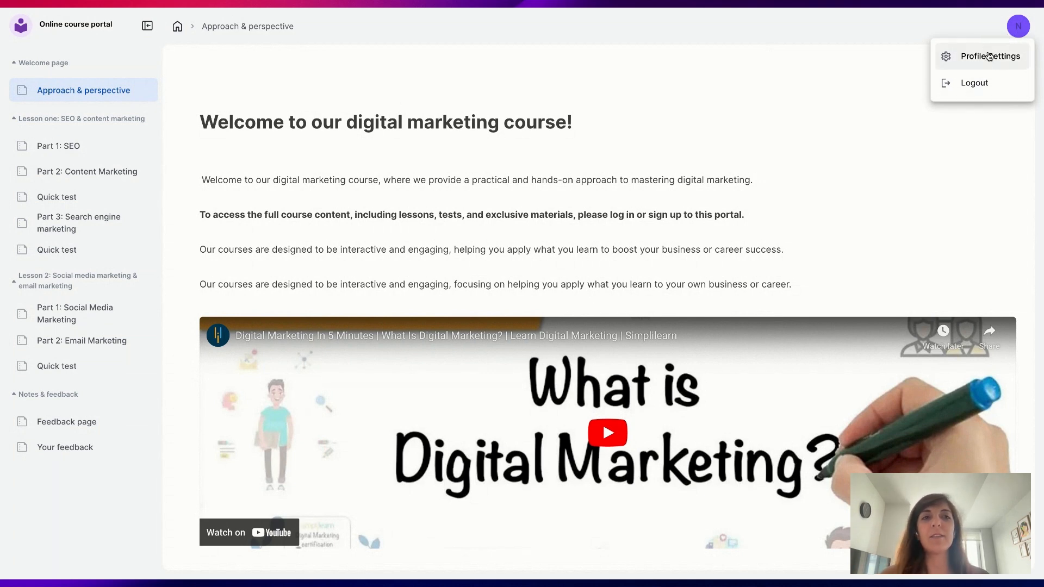
{"action": "left_click", "coordinate": [857, 88]}
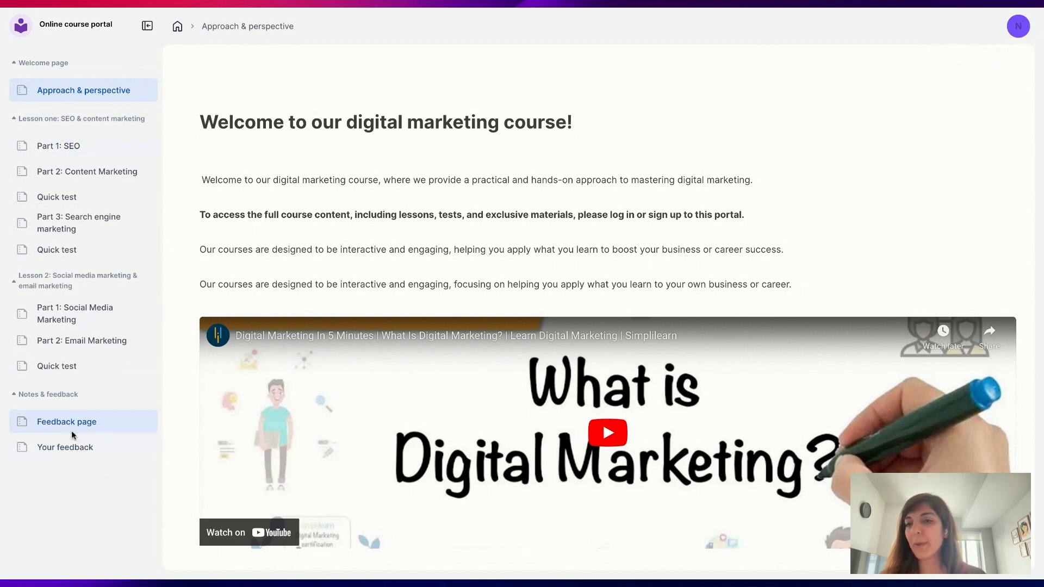
{"action": "left_click", "coordinate": [76, 448]}
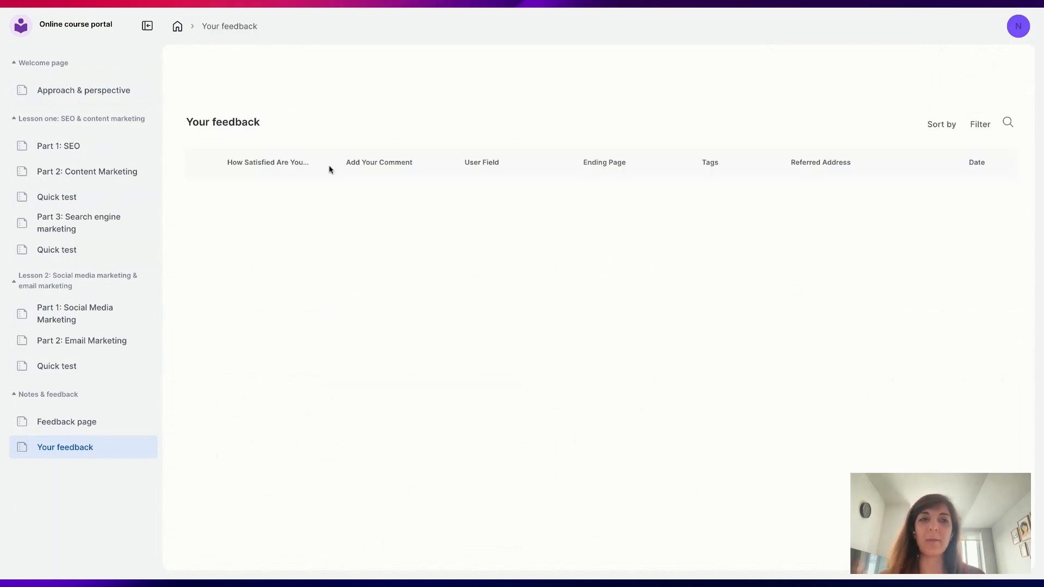
Step: Submit the portal's feedback form with five stars and the comment "Some comment coming", and check the entry on the Your feedback page
{"action": "left_click", "coordinate": [89, 422]}
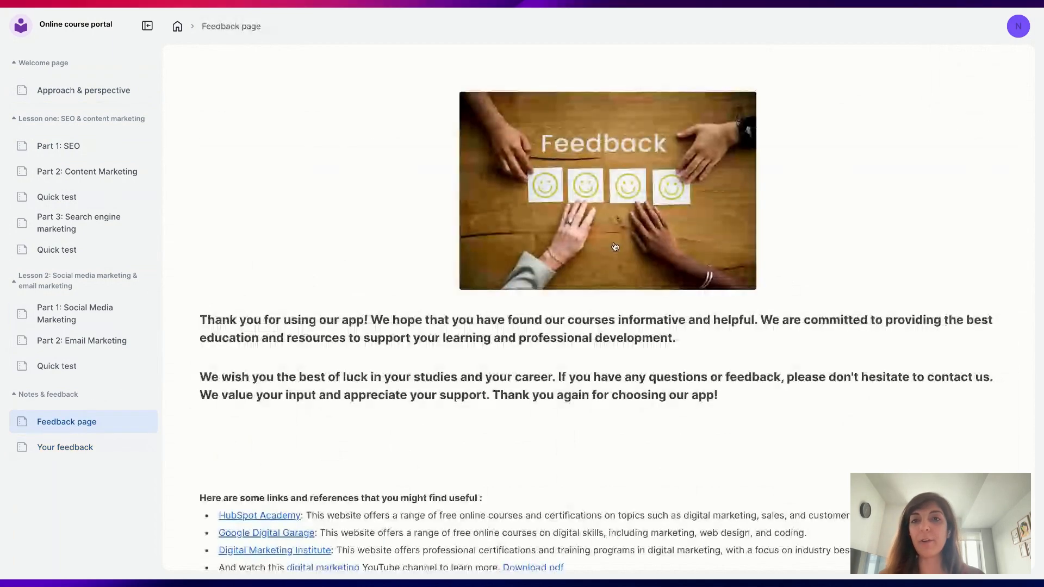
{"action": "scroll", "coordinate": [615, 246], "scroll_direction": "down", "scroll_amount": 10}
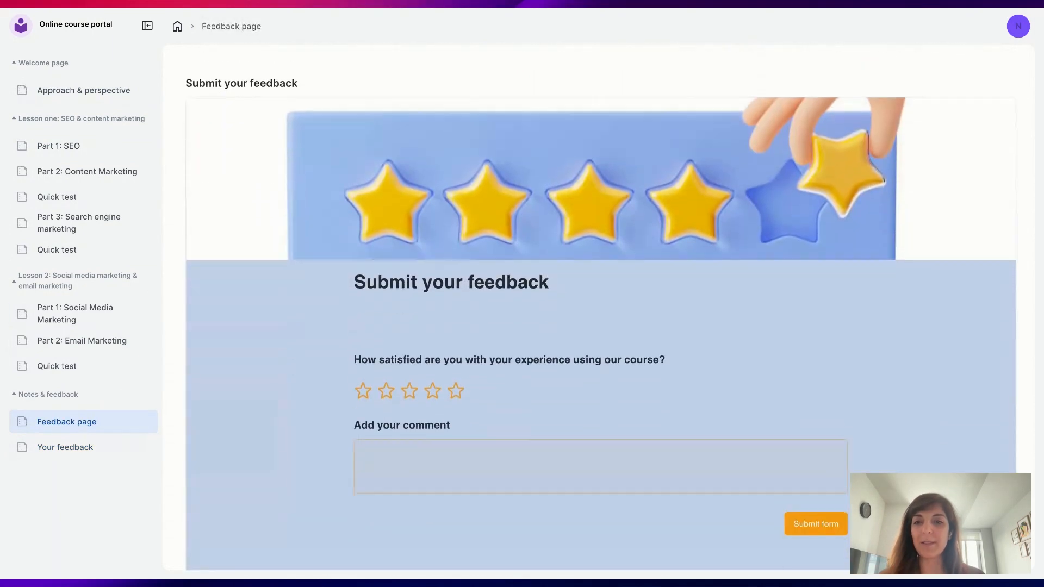
{"action": "left_click", "coordinate": [456, 231]}
{"action": "left_click", "coordinate": [474, 306]}
{"action": "type", "text": "Some "}
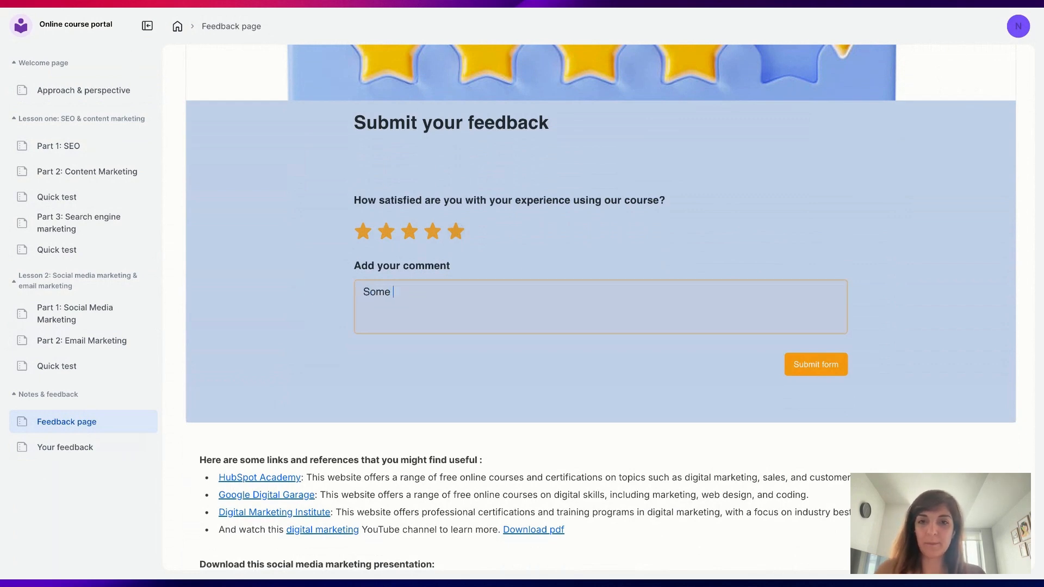
{"action": "type", "text": "comment coming"}
{"action": "left_click", "coordinate": [830, 364]}
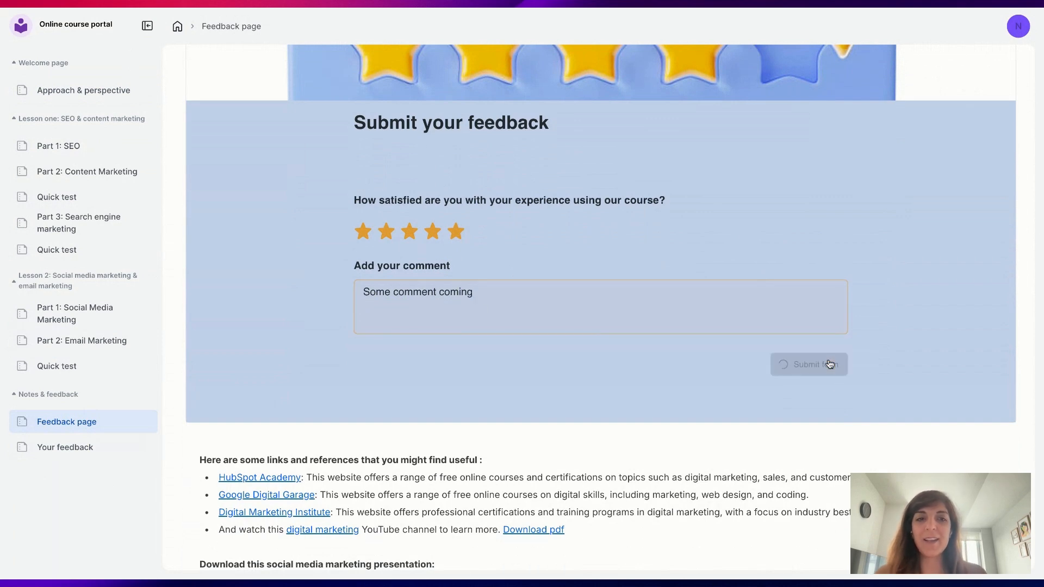
{"action": "left_click_drag", "start_coordinate": [481, 362], "coordinate": [62, 447]}
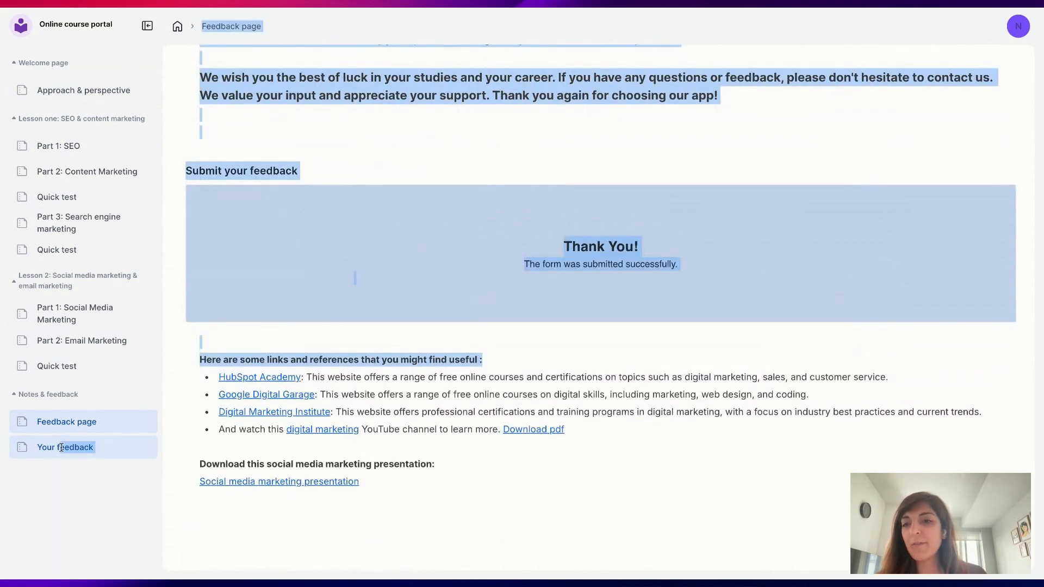
{"action": "left_click", "coordinate": [103, 466]}
{"action": "left_click", "coordinate": [80, 442]}
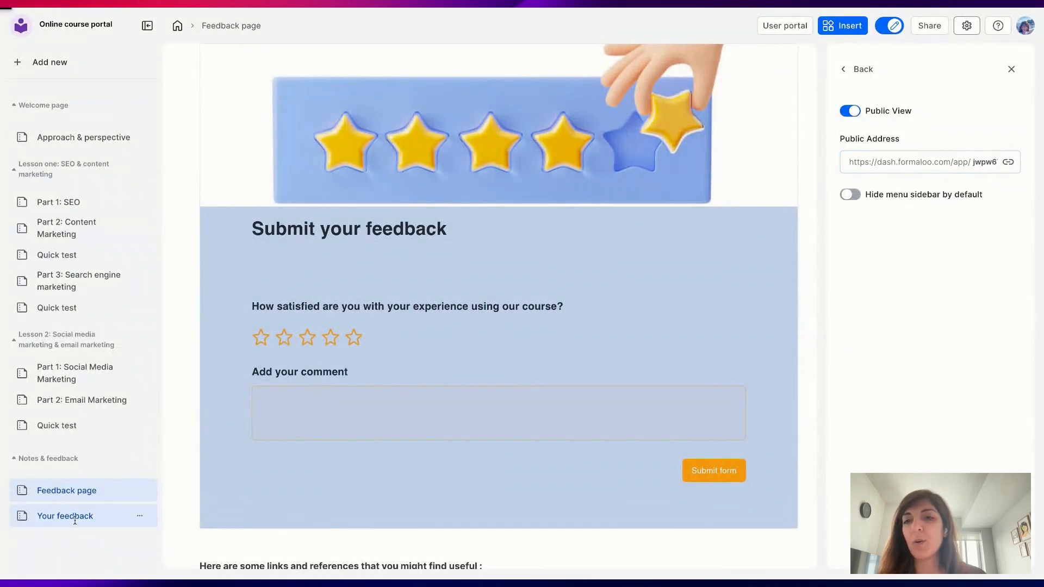
Step: In the app editor, hide the Ending Page, tags and Date columns of the Your feedback table and close its settings
{"action": "left_click", "coordinate": [75, 518]}
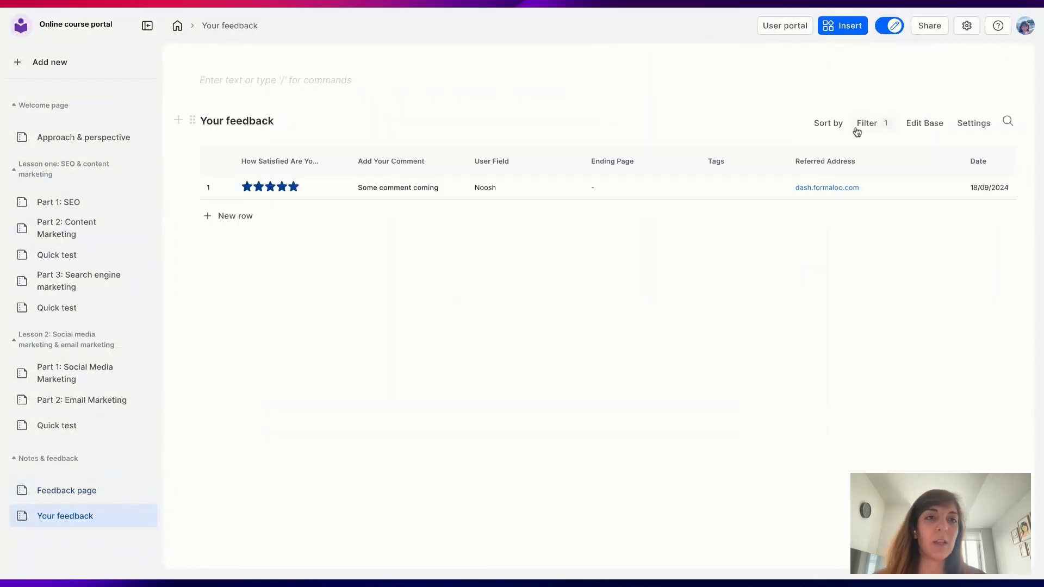
{"action": "left_click", "coordinate": [973, 124]}
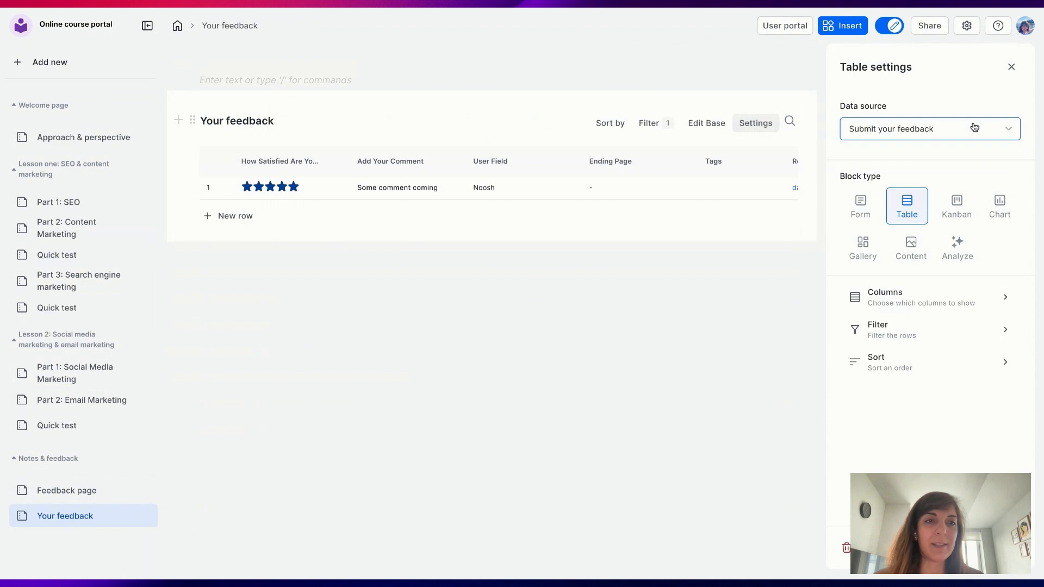
{"action": "left_click", "coordinate": [925, 295]}
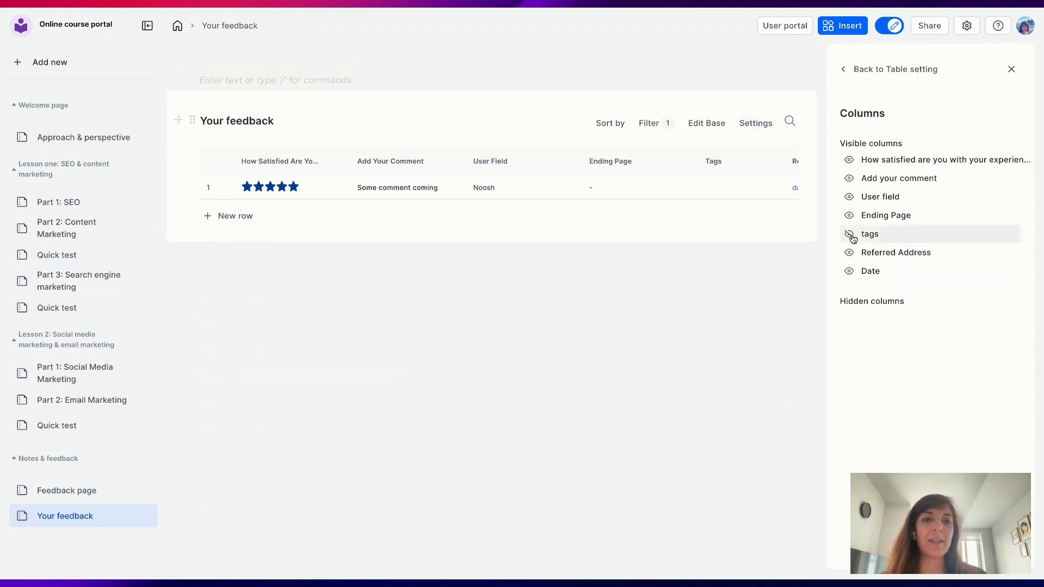
{"action": "left_click", "coordinate": [849, 217]}
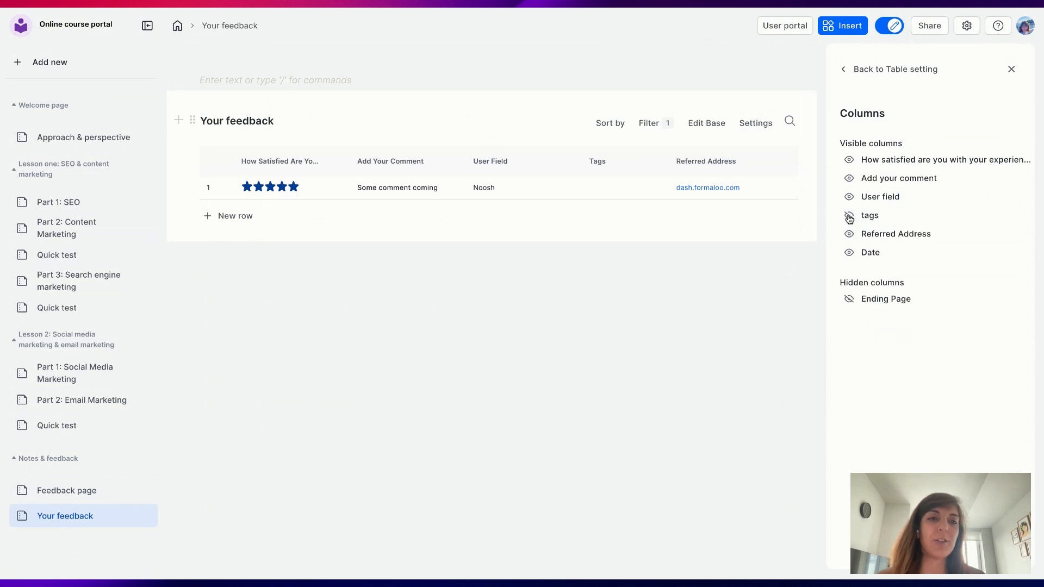
{"action": "left_click", "coordinate": [850, 217]}
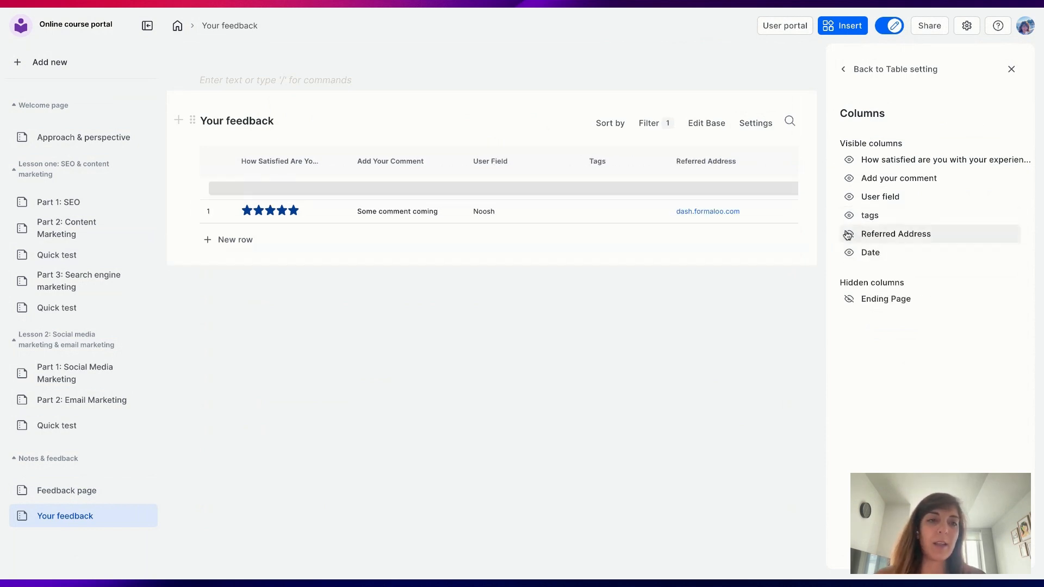
{"action": "left_click", "coordinate": [848, 234]}
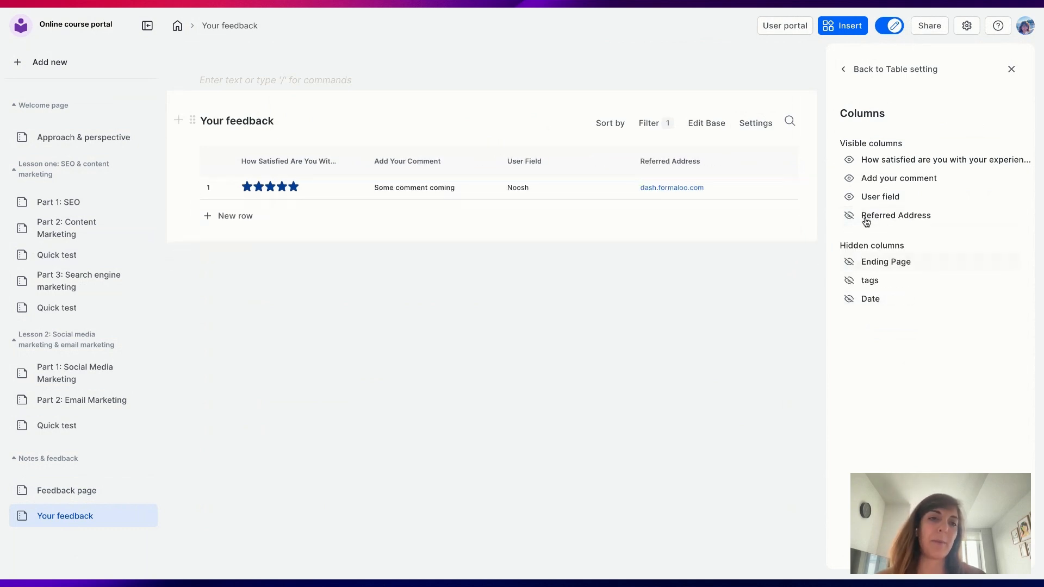
{"action": "left_click", "coordinate": [849, 298]}
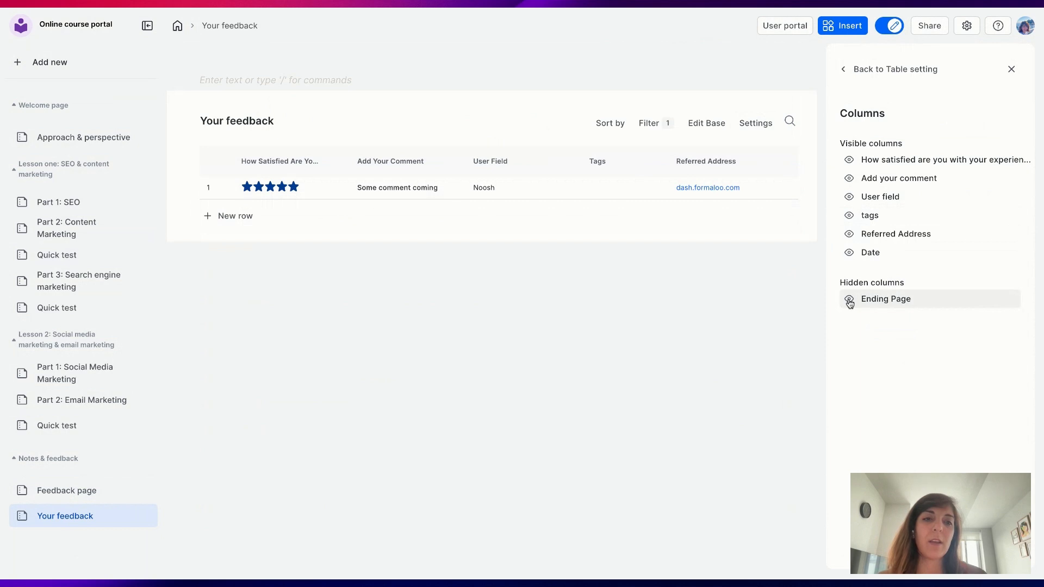
{"action": "left_click", "coordinate": [892, 70]}
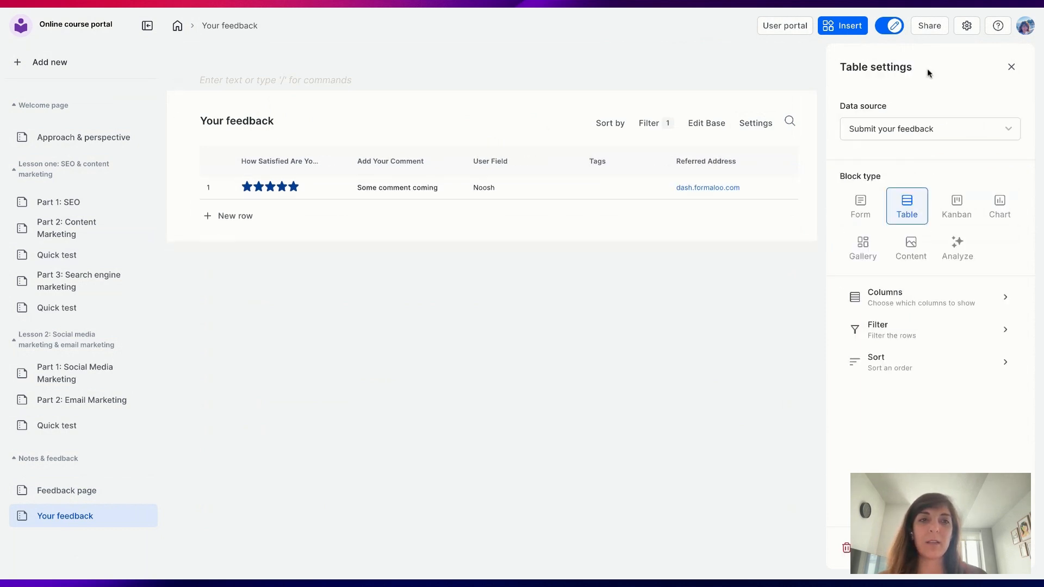
{"action": "left_click", "coordinate": [1013, 69]}
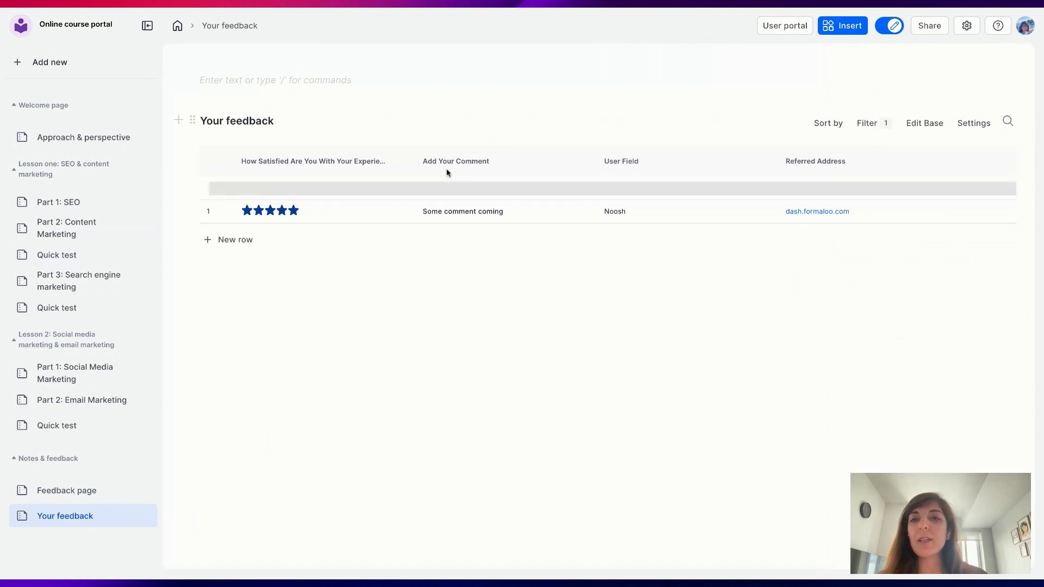
Step: Open the Feedback page in the editor and log the current test user out of the public portal
{"action": "left_click", "coordinate": [88, 488]}
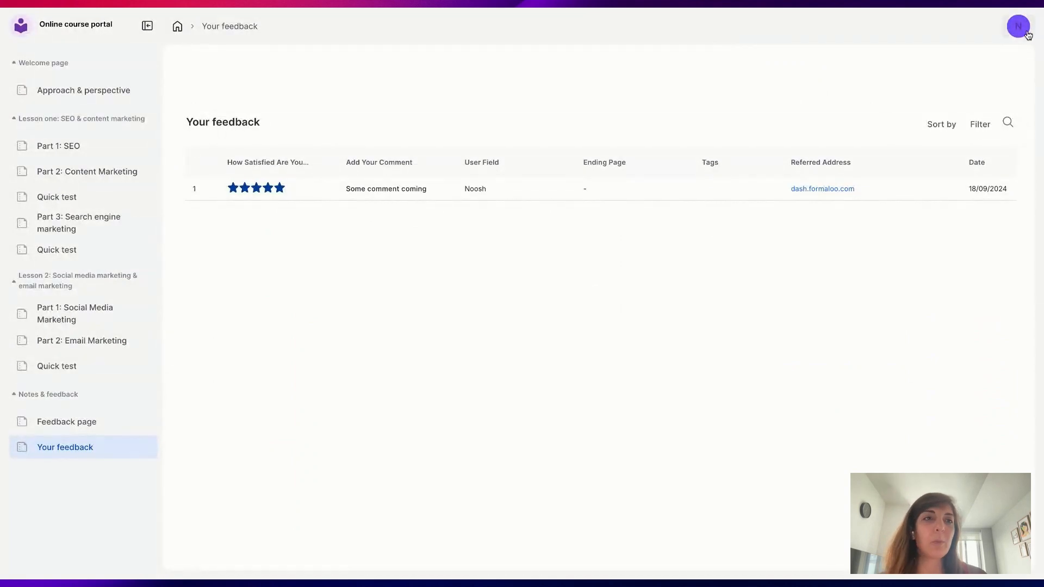
{"action": "left_click", "coordinate": [1019, 31]}
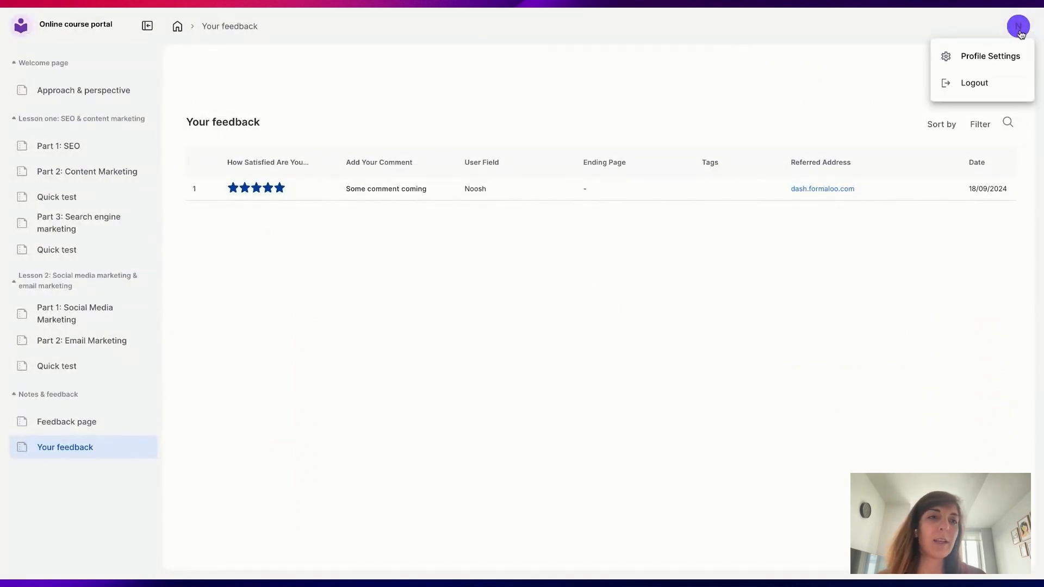
{"action": "left_click", "coordinate": [981, 84]}
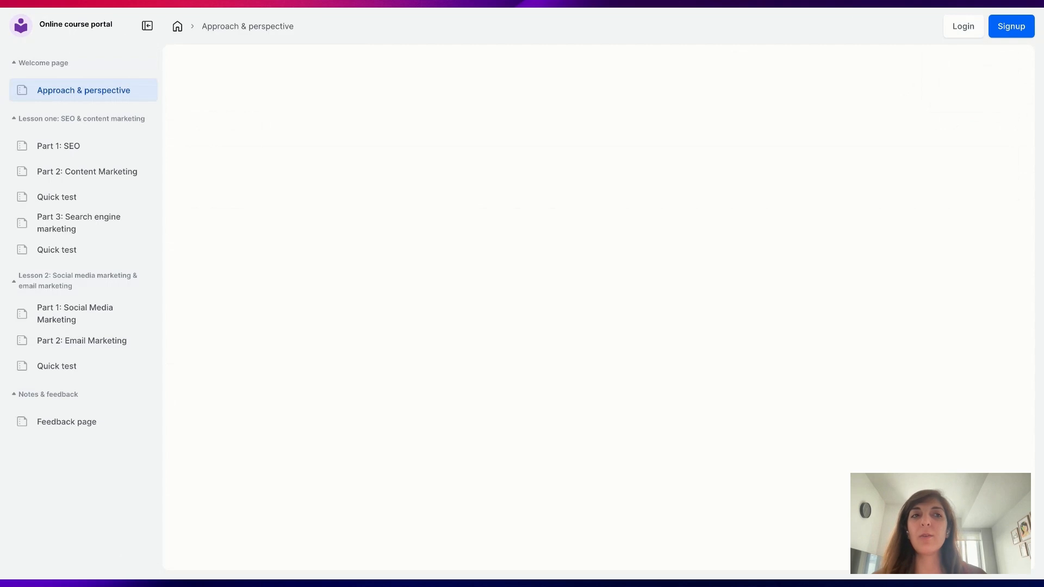
Step: Sign up to the portal as a second user with the first name, email and account password
{"action": "left_click", "coordinate": [1011, 27]}
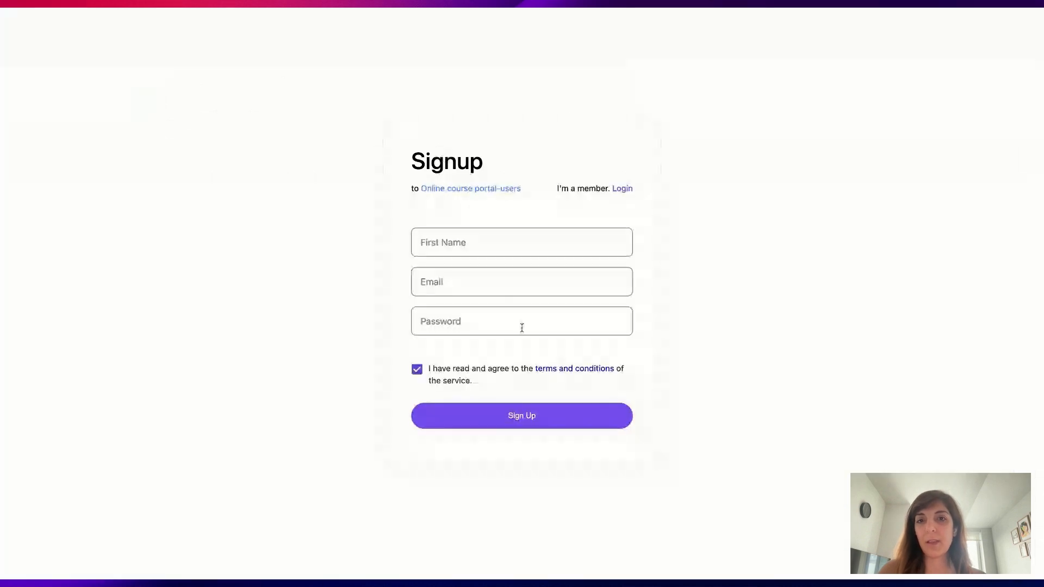
{"action": "left_click", "coordinate": [478, 245]}
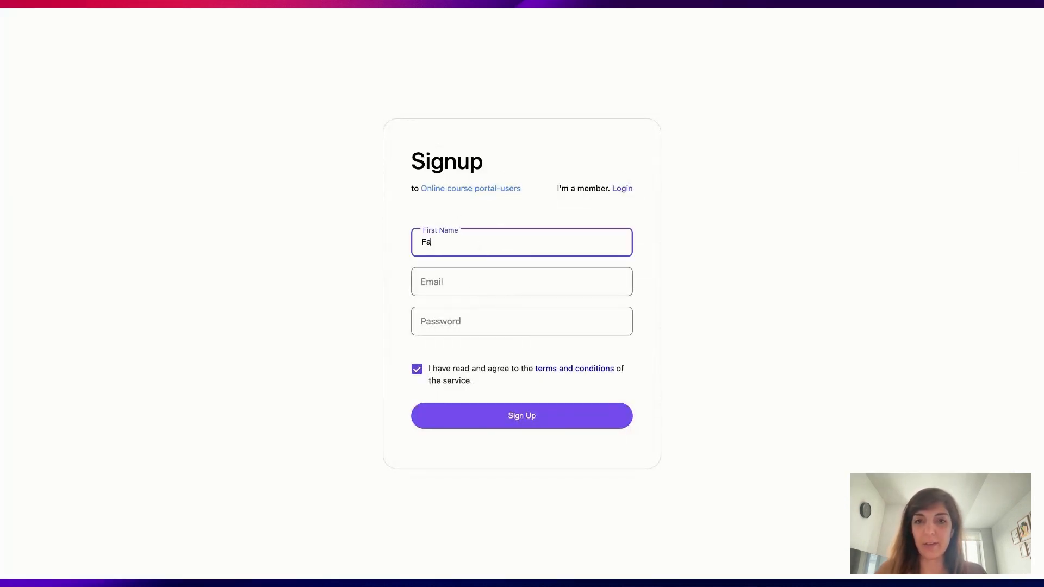
{"action": "left_click", "coordinate": [422, 282]}
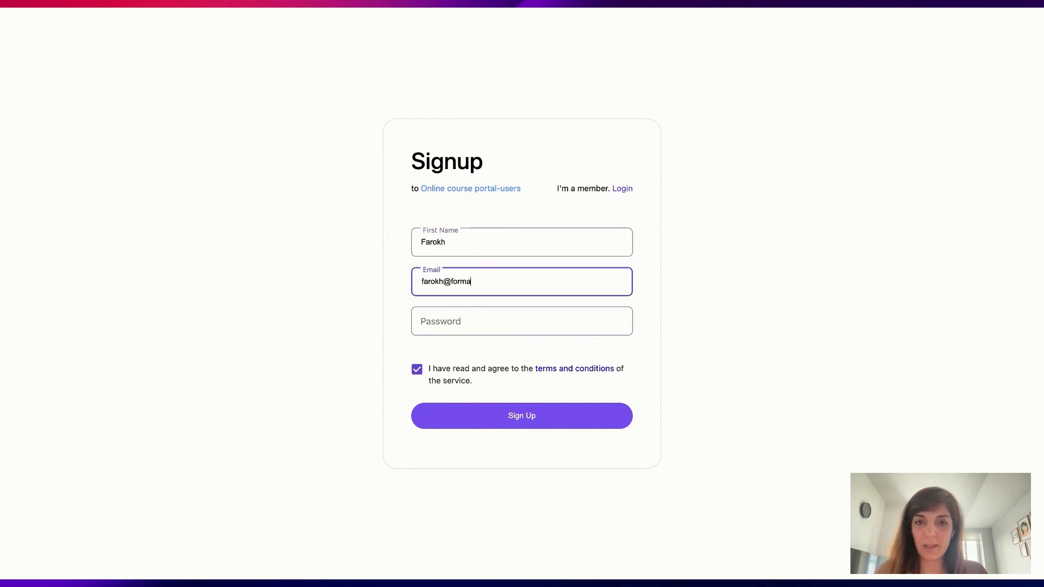
{"action": "left_click", "coordinate": [422, 321]}
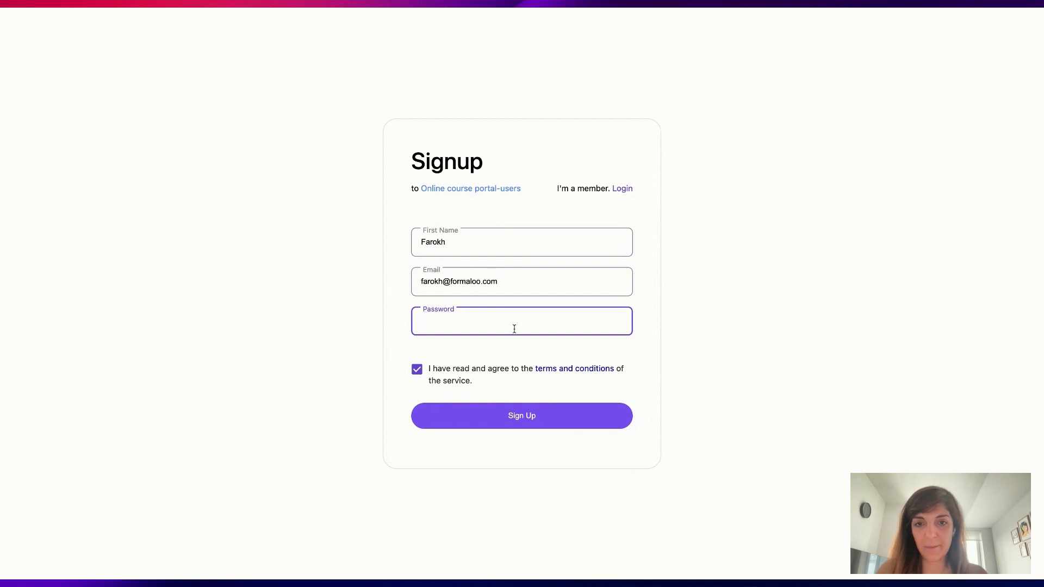
{"action": "left_click", "coordinate": [514, 355]}
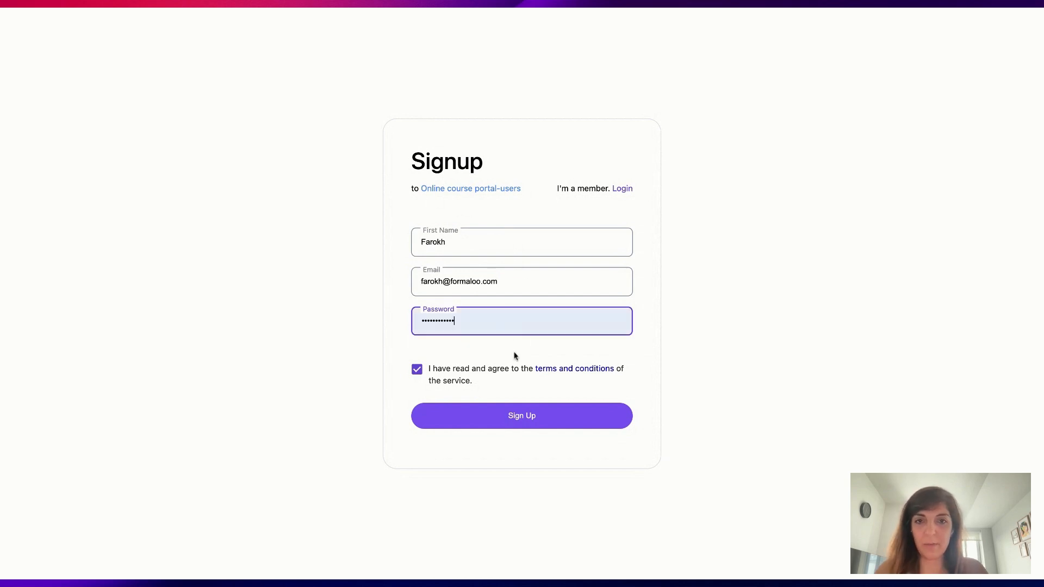
{"action": "left_click", "coordinate": [520, 420]}
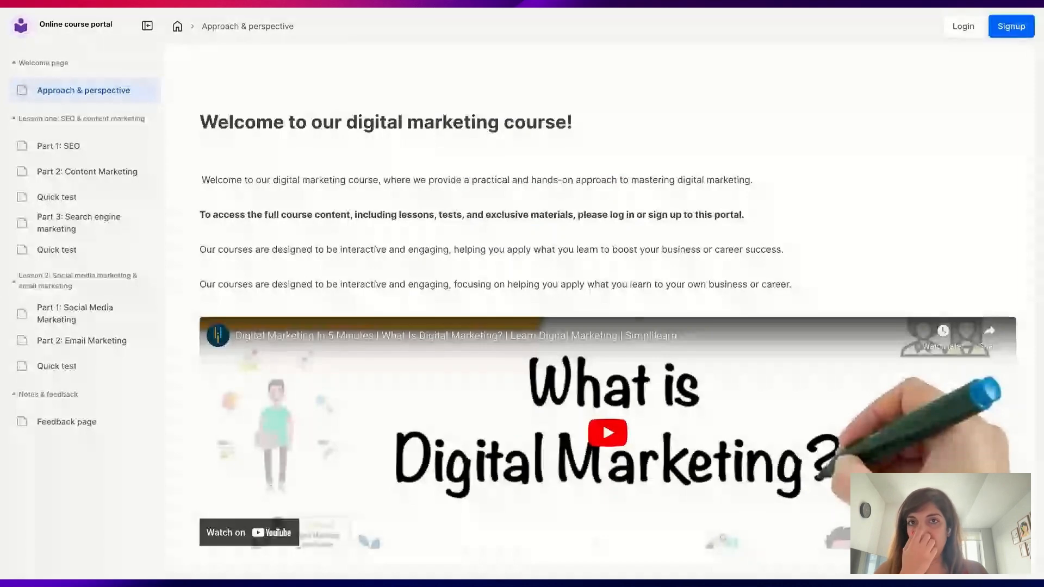
Step: Check the second user's account options and look at the Your feedback page in both the portal and the editor
{"action": "left_click", "coordinate": [83, 422]}
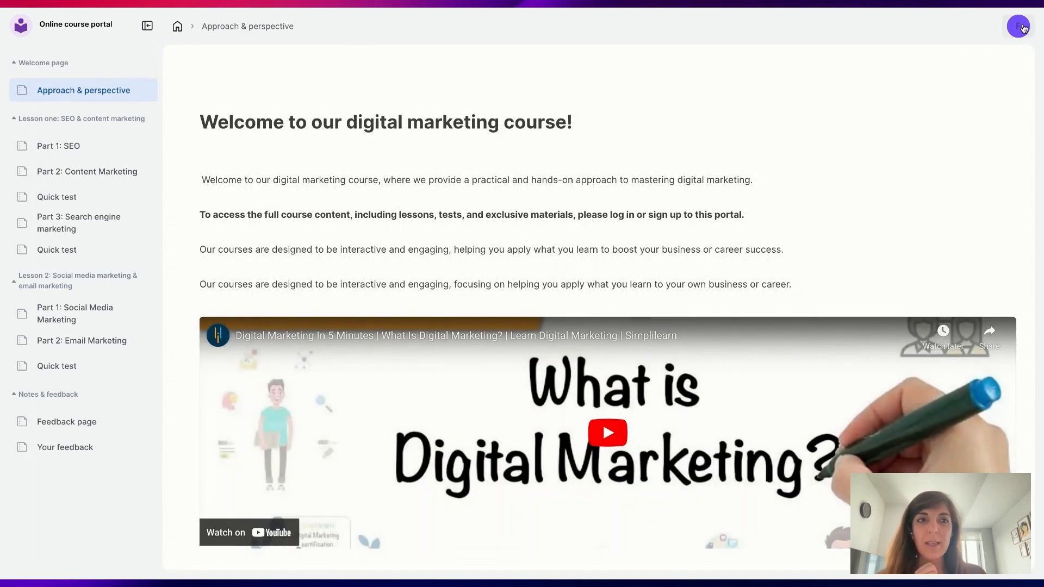
{"action": "left_click", "coordinate": [1022, 29]}
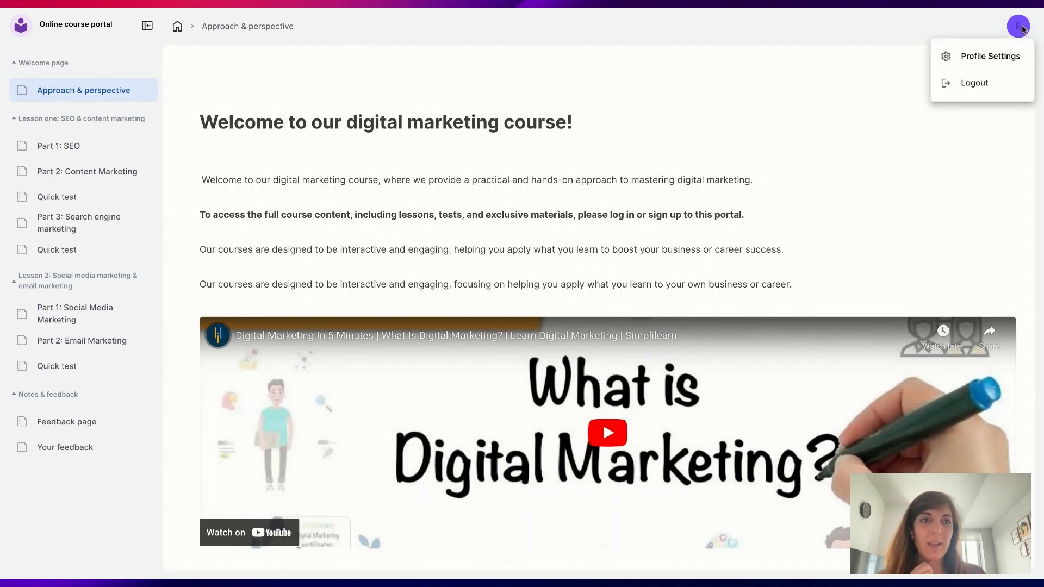
{"action": "left_click", "coordinate": [990, 26]}
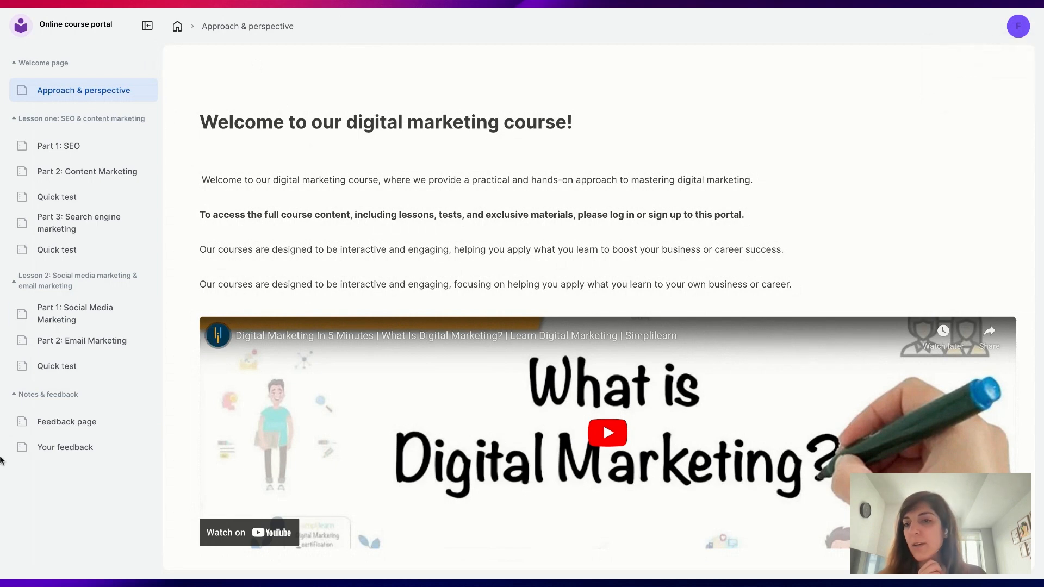
{"action": "left_click", "coordinate": [82, 451]}
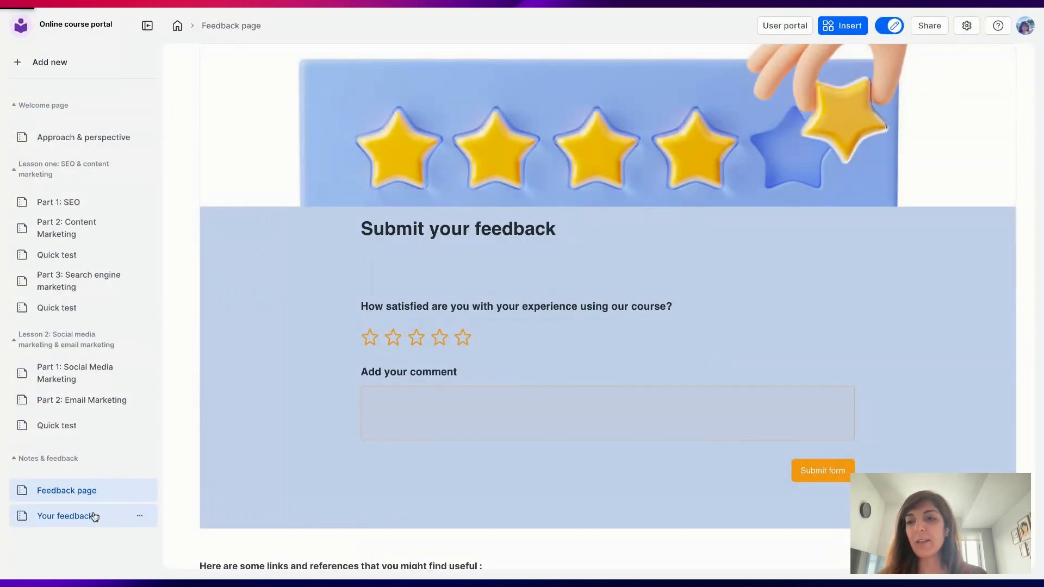
{"action": "left_click", "coordinate": [92, 516]}
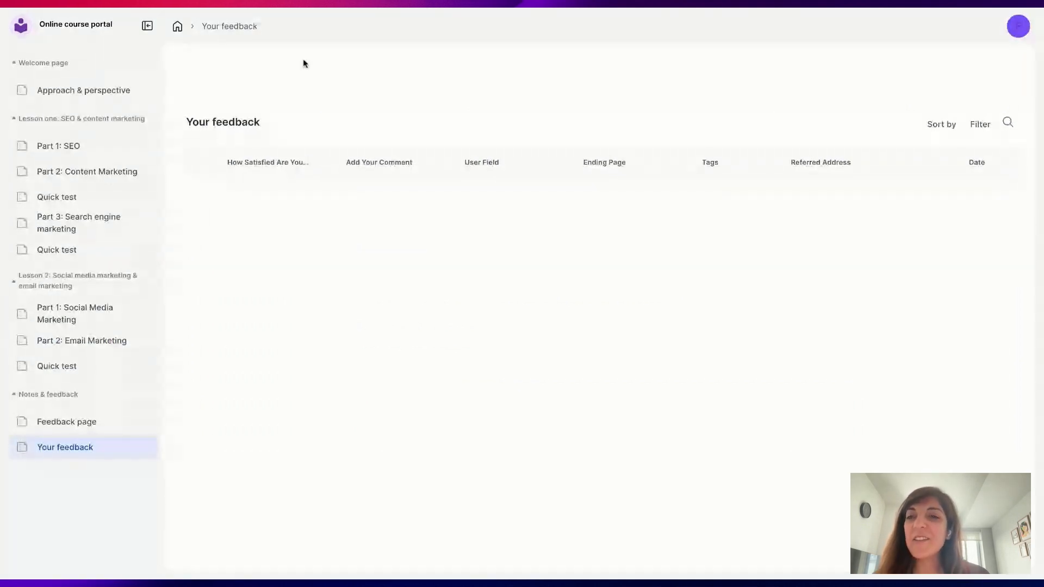
Step: Submit the feedback form as the second user with four stars and the comment "something as a comment", and check it on the Your feedback page
{"action": "left_click", "coordinate": [87, 422]}
{"action": "scroll", "coordinate": [601, 360], "scroll_direction": "down", "scroll_amount": 9}
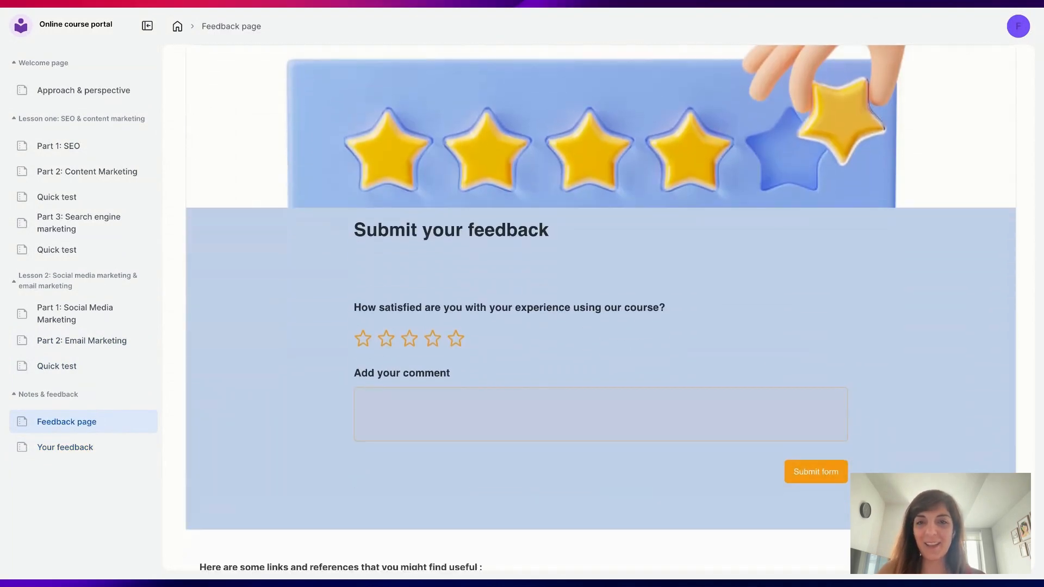
{"action": "left_click", "coordinate": [433, 326]}
{"action": "left_click", "coordinate": [521, 396]}
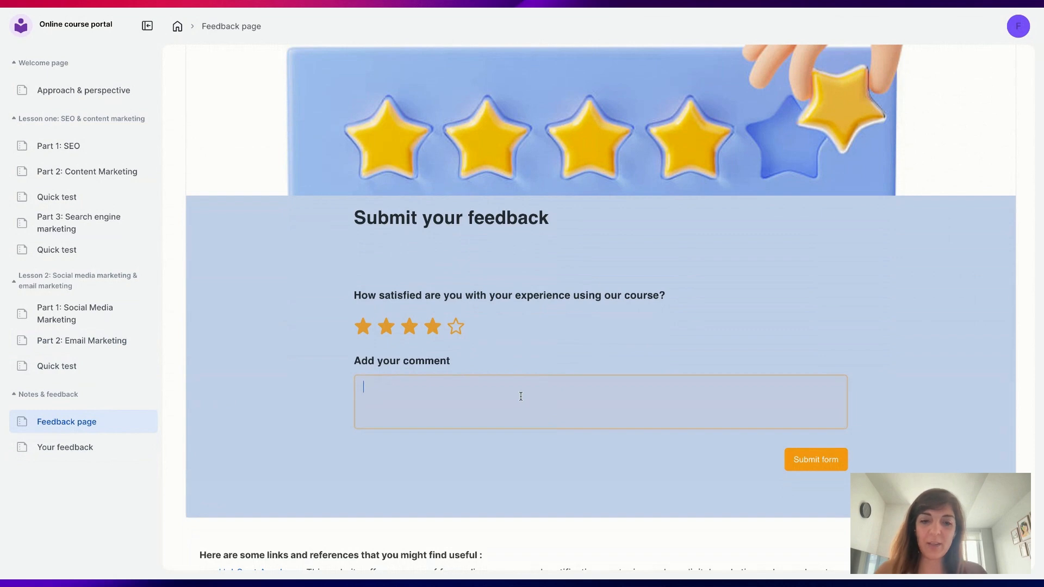
{"action": "type", "text": "someth"}
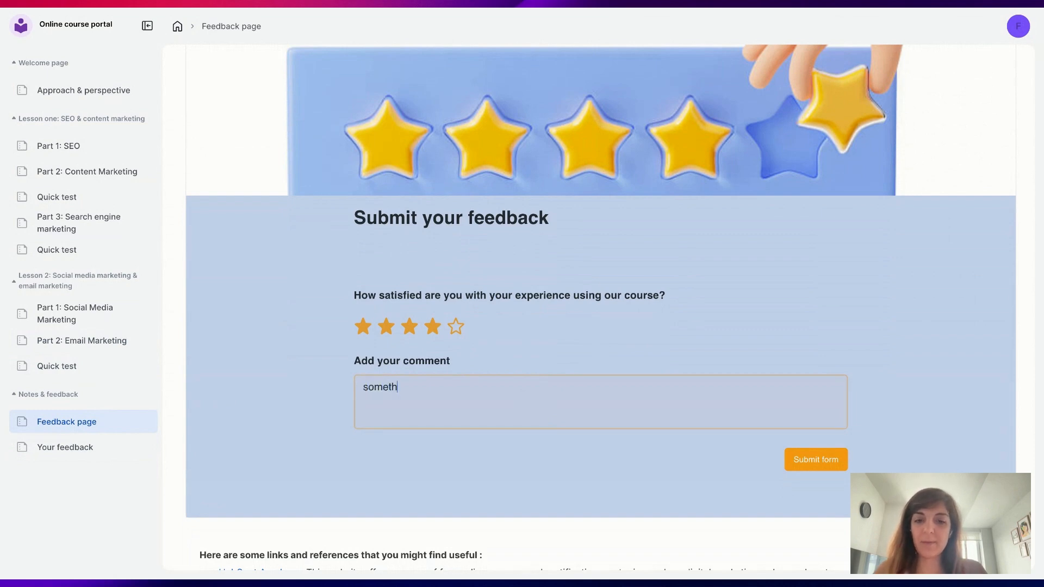
{"action": "type", "text": "ing as a comment"}
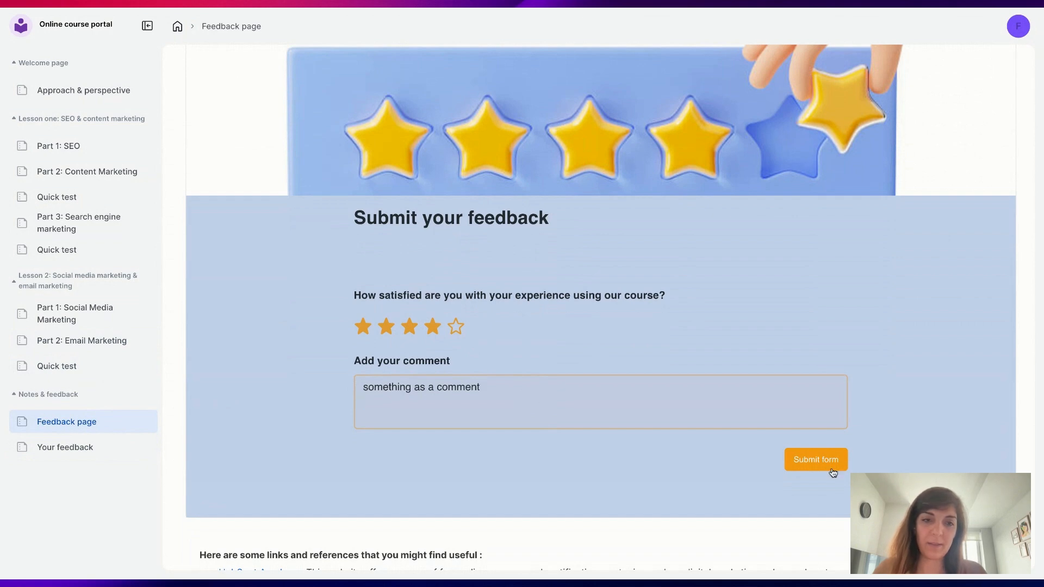
{"action": "left_click", "coordinate": [815, 460]}
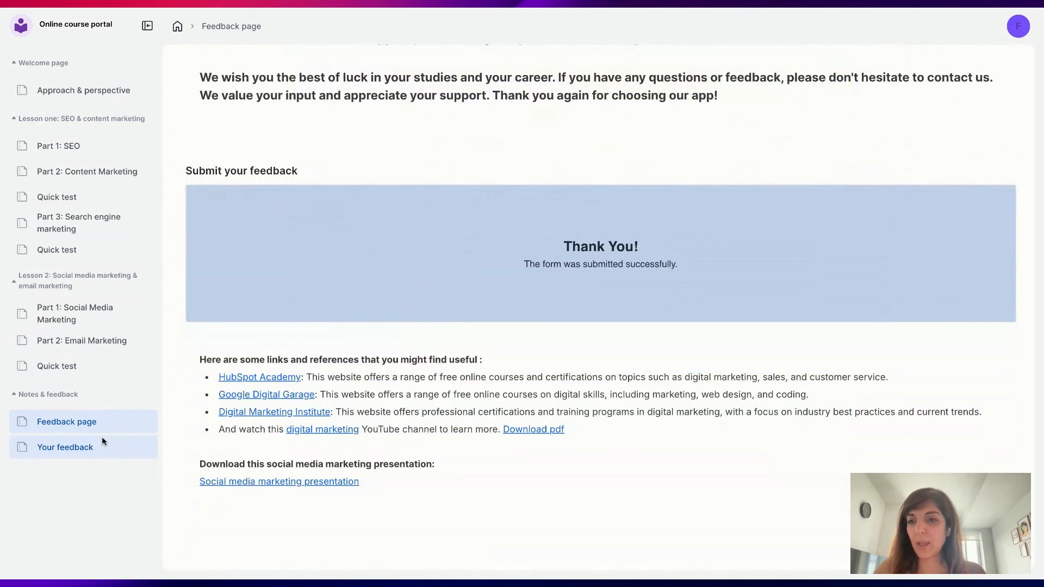
{"action": "left_click", "coordinate": [88, 447]}
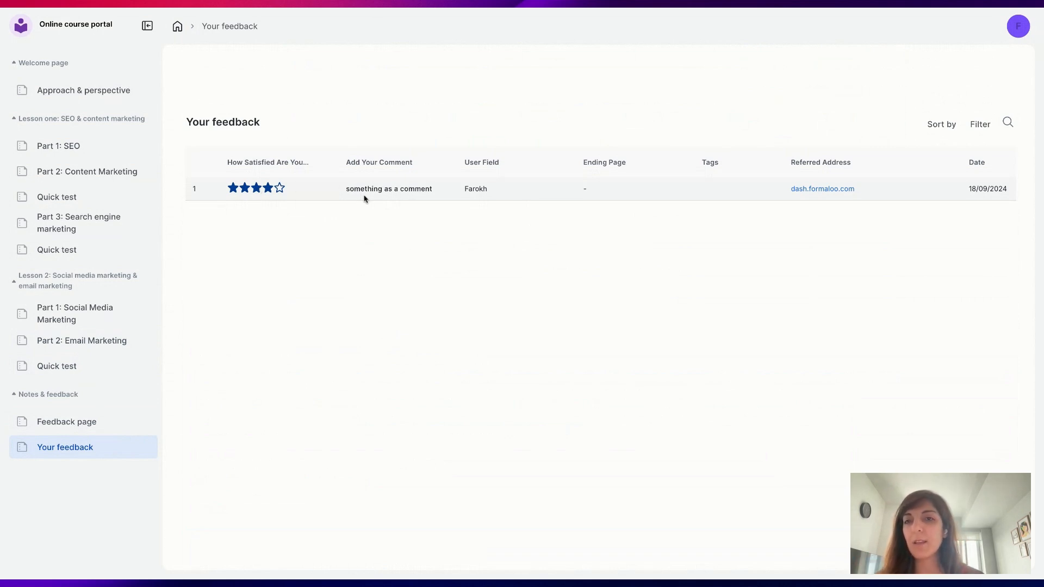
Step: Submit another feedback form with four stars and the comment "comment 2", and open the Your feedback page to check it
{"action": "left_click", "coordinate": [63, 423]}
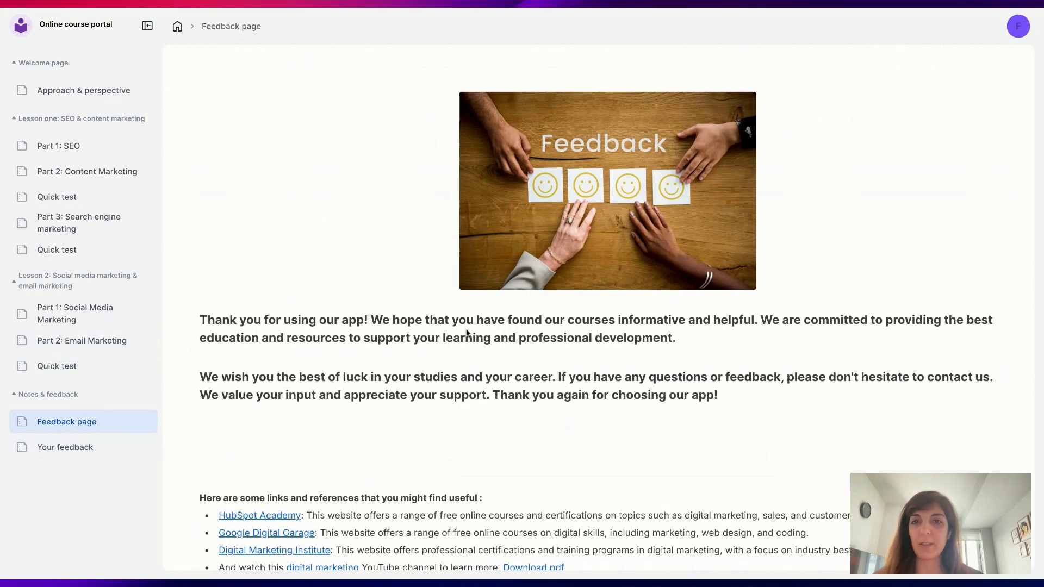
{"action": "scroll", "coordinate": [557, 406], "scroll_direction": "down", "scroll_amount": 5}
{"action": "scroll", "coordinate": [515, 450], "scroll_direction": "down", "scroll_amount": 3}
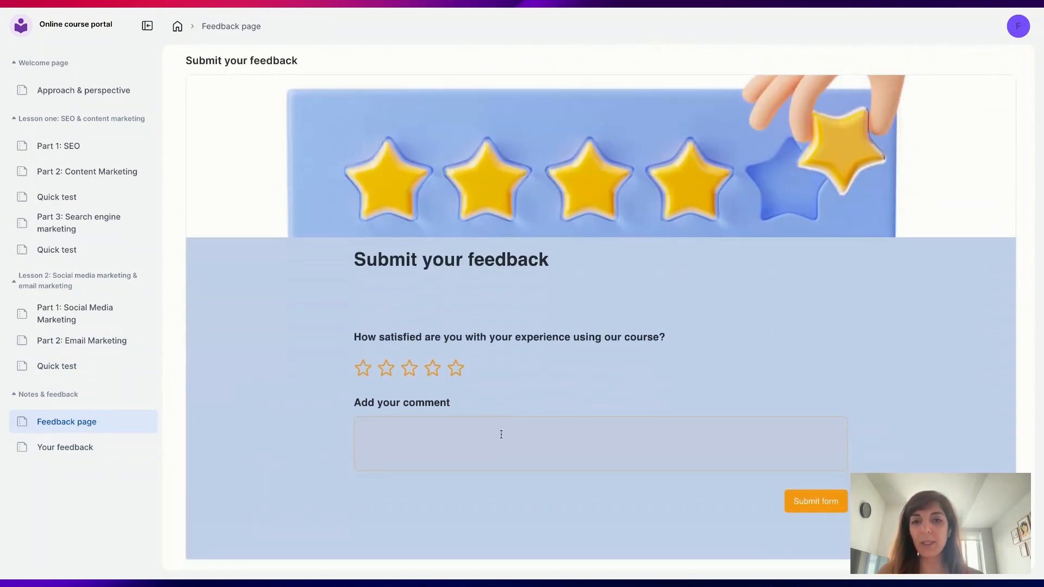
{"action": "left_click", "coordinate": [433, 340]}
{"action": "left_click", "coordinate": [432, 394]}
{"action": "type", "text": "comment 2"}
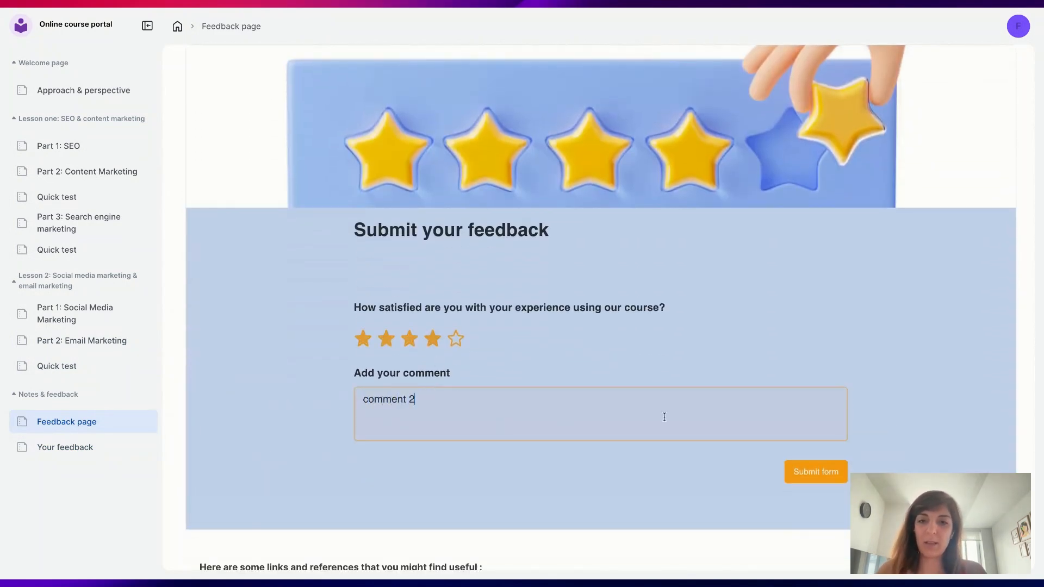
{"action": "left_click", "coordinate": [818, 471]}
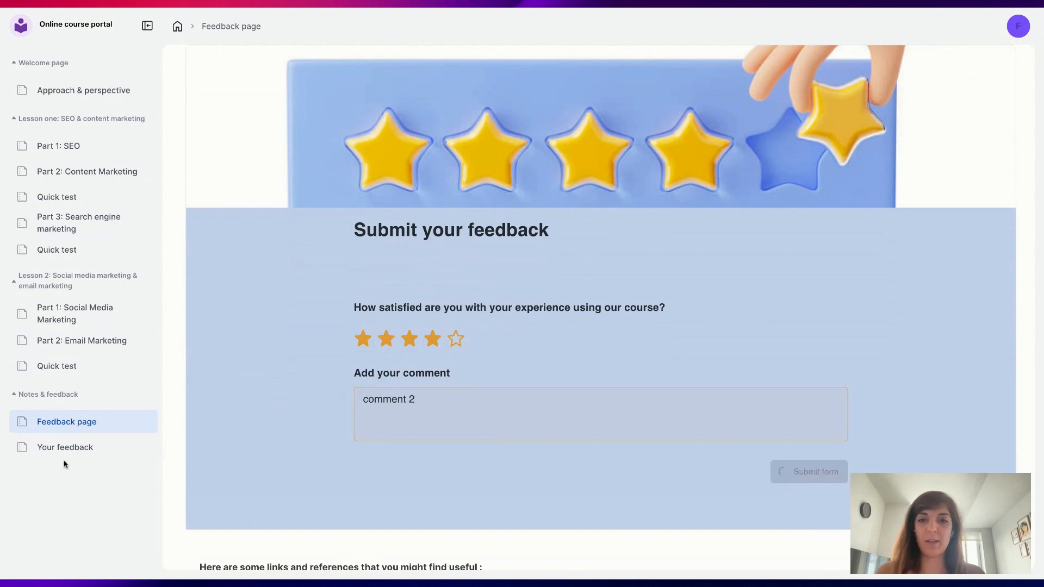
{"action": "left_click", "coordinate": [78, 451]}
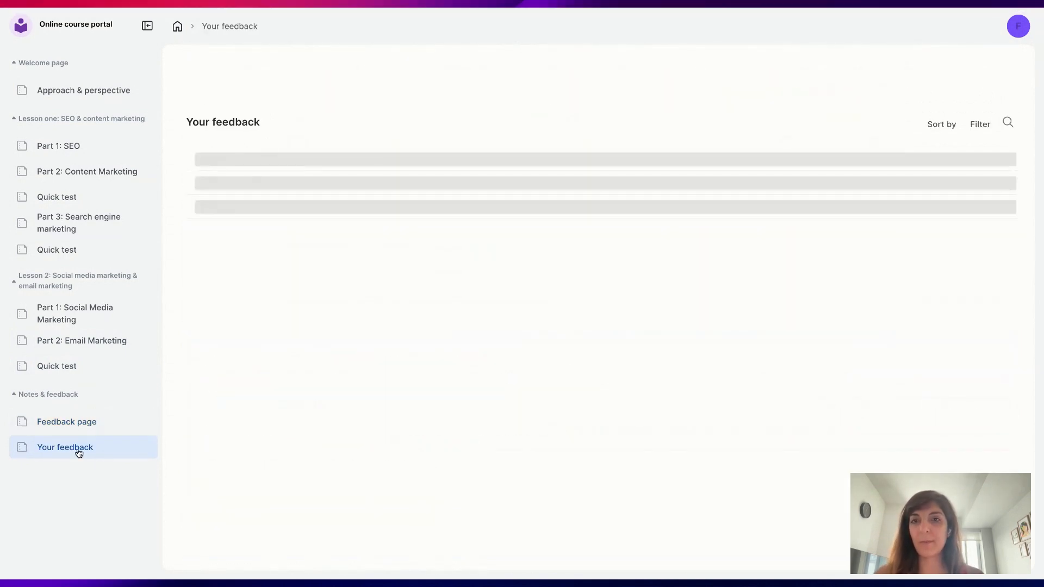